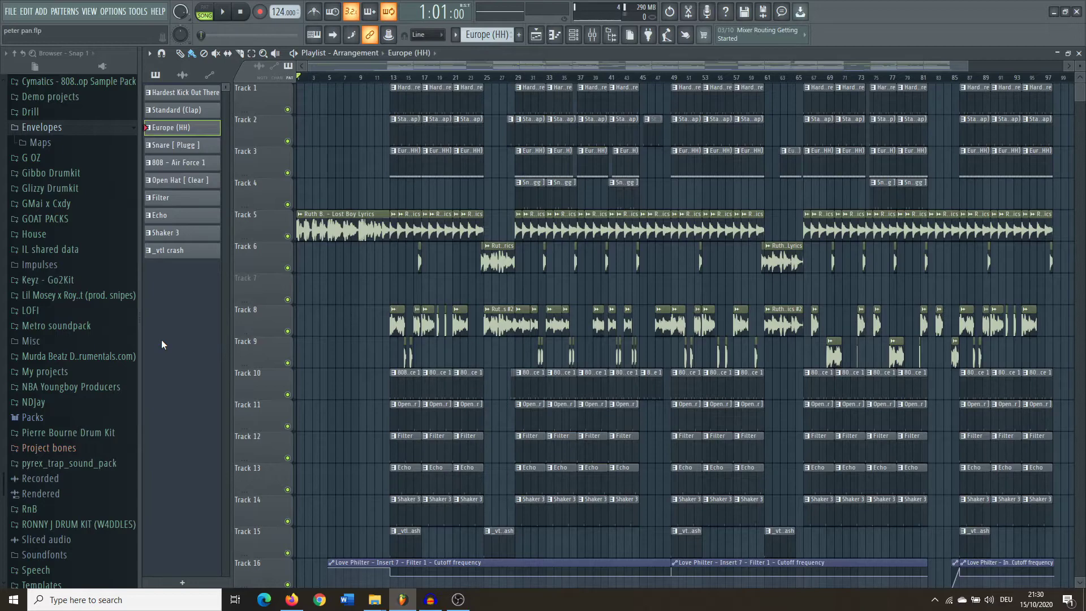
Check the channel settings of the Lost Boy Lyrics sample, close them, and look over the playlist arrangement.
key(Page_Up)
key(Page_Down)
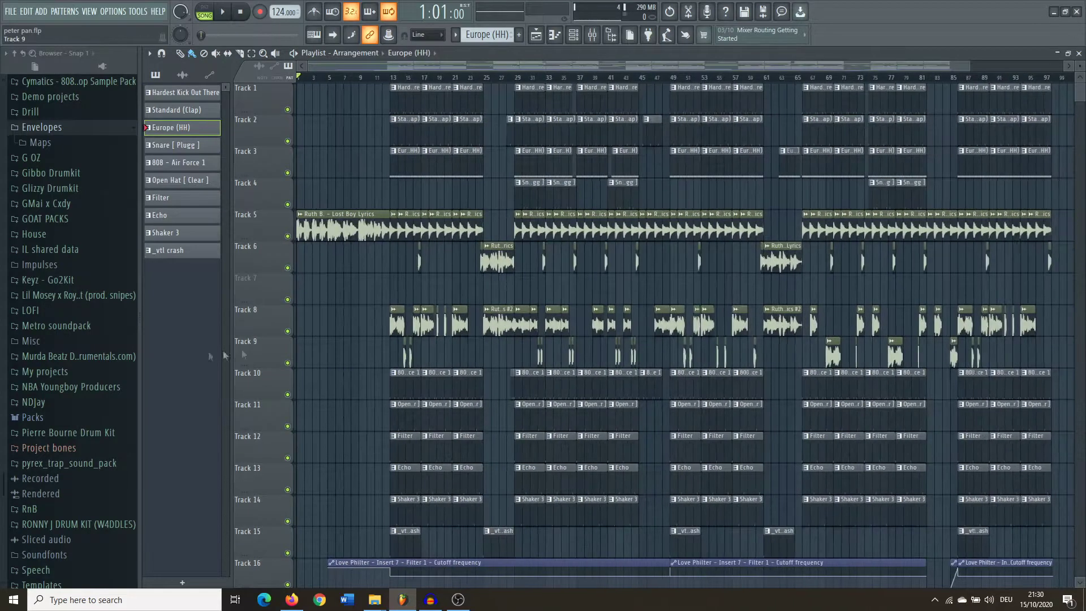
key(Page_Up)
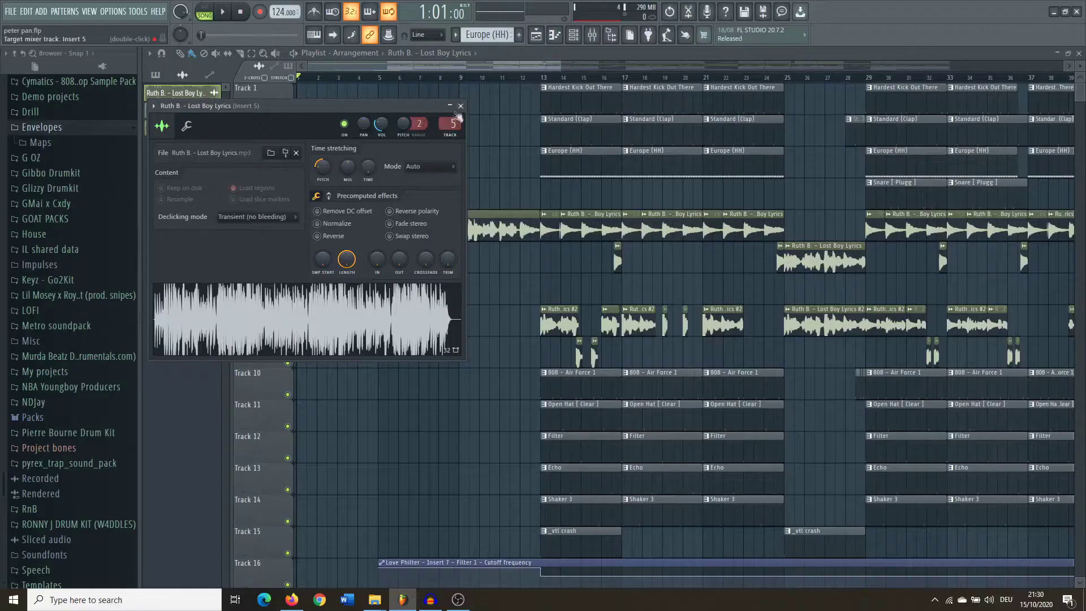
click(461, 105)
scroll(351, 266, down, 3)
scroll(306, 267, up, 3)
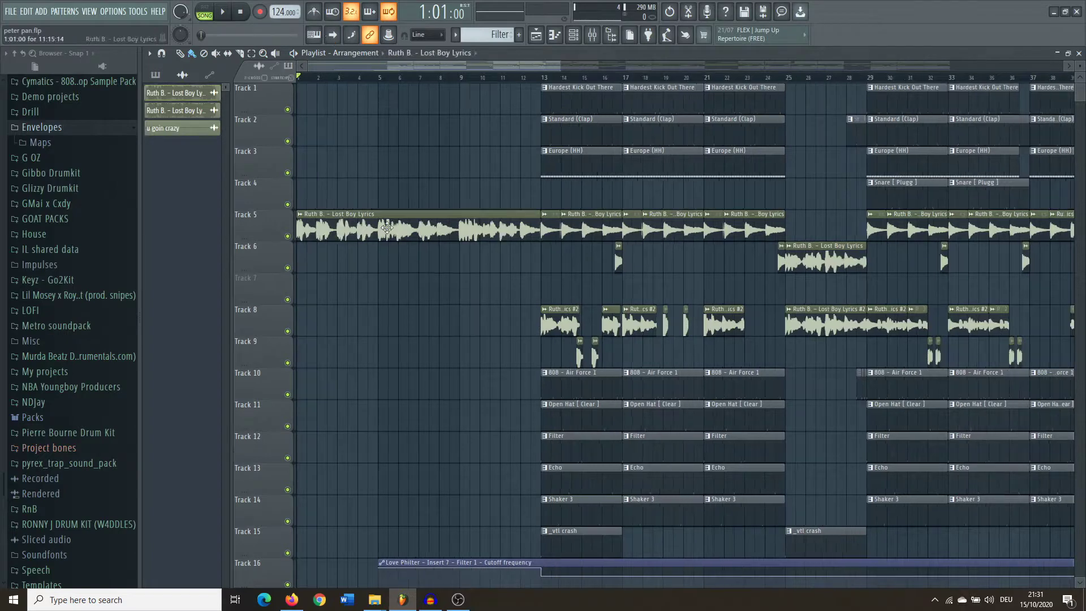
Inspect the Fruity parametric EQ 2 on the Lost Boy Lyrics sample's mixer insert.
double_click(339, 229)
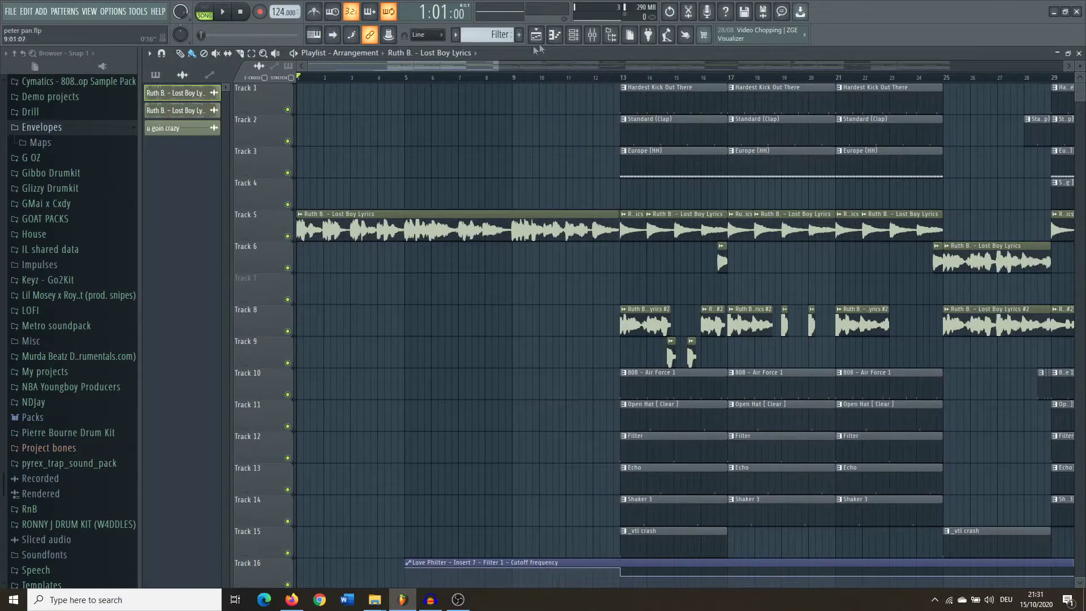
key(F9)
click(989, 288)
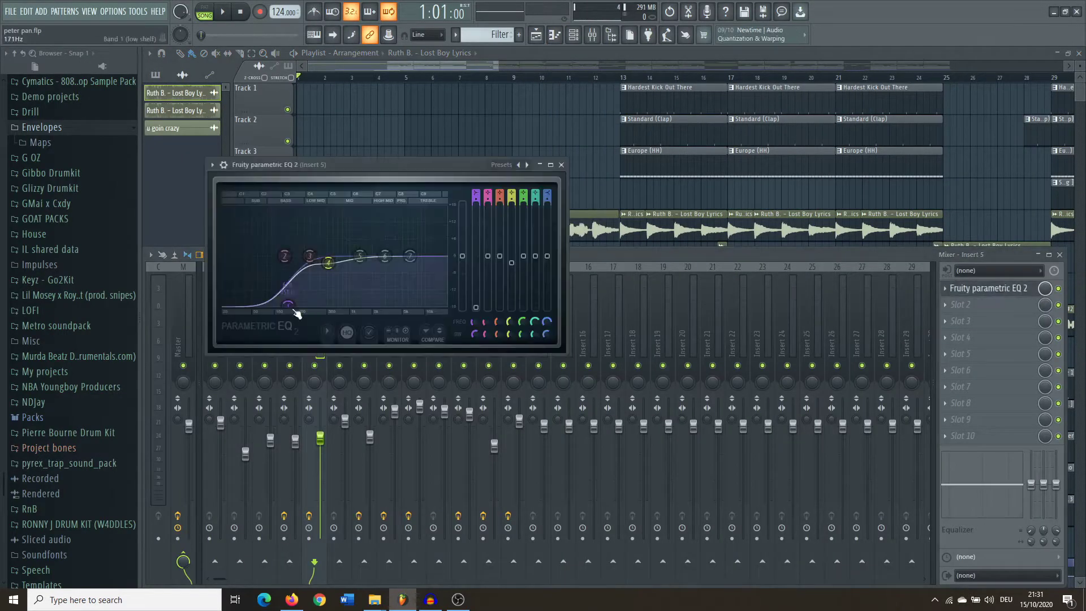
click(213, 150)
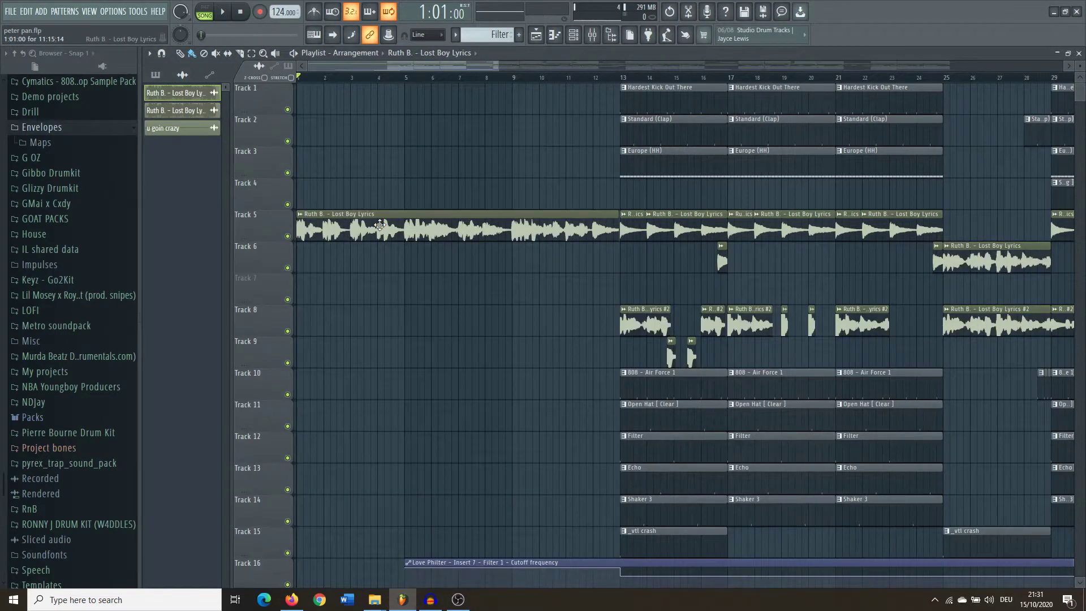
Check the intro clip's sample settings on Track 5 and play the intro from the beginning of the song.
double_click(376, 227)
click(460, 106)
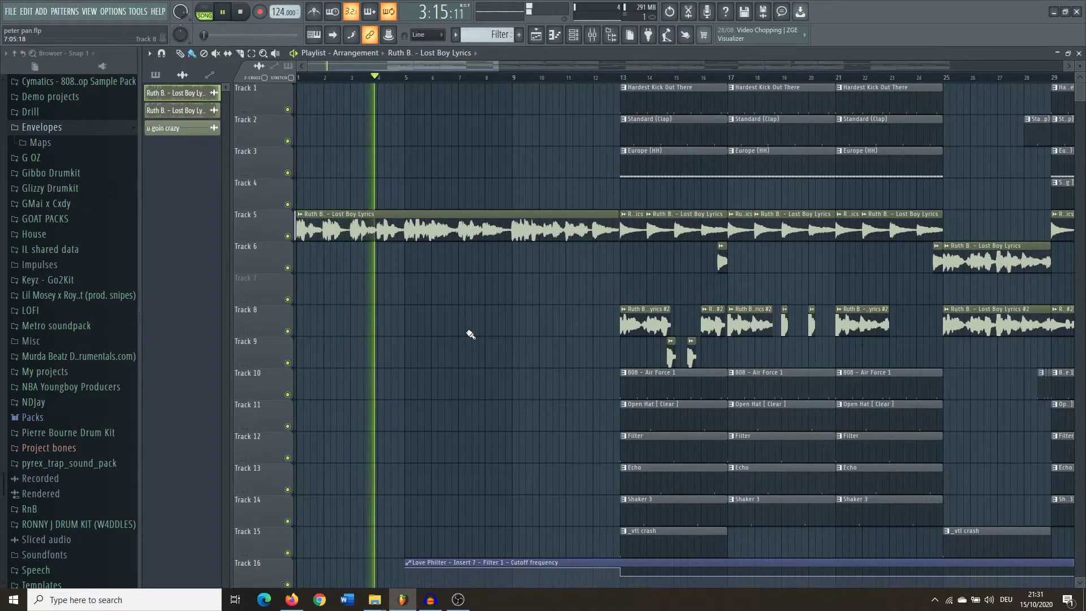
key(space)
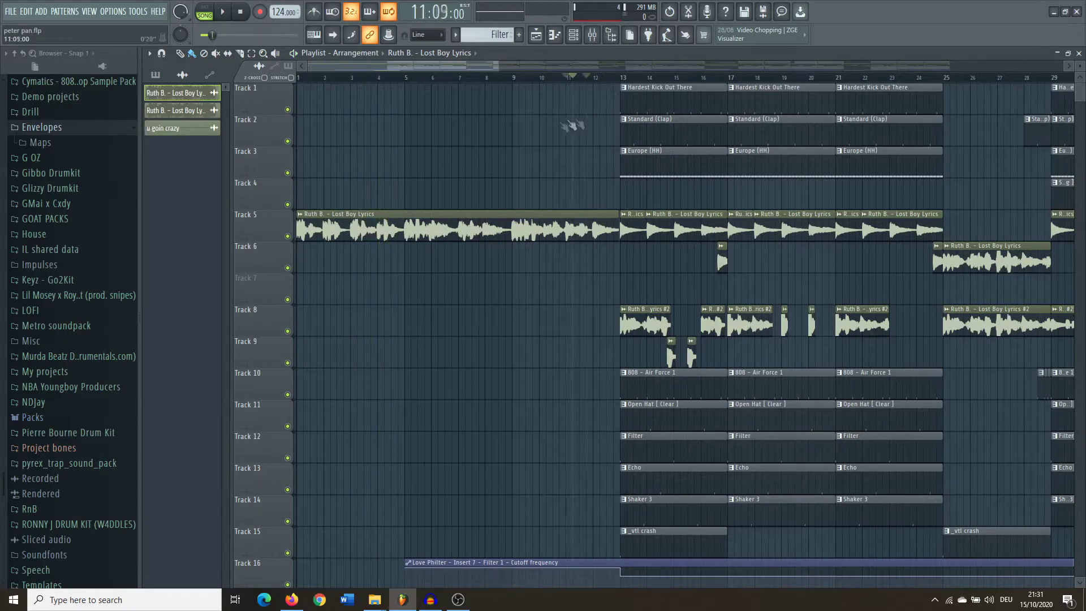
Place the playhead at bar 13 and solo Track 5 together with the Track 16 cutoff automation.
click(621, 77)
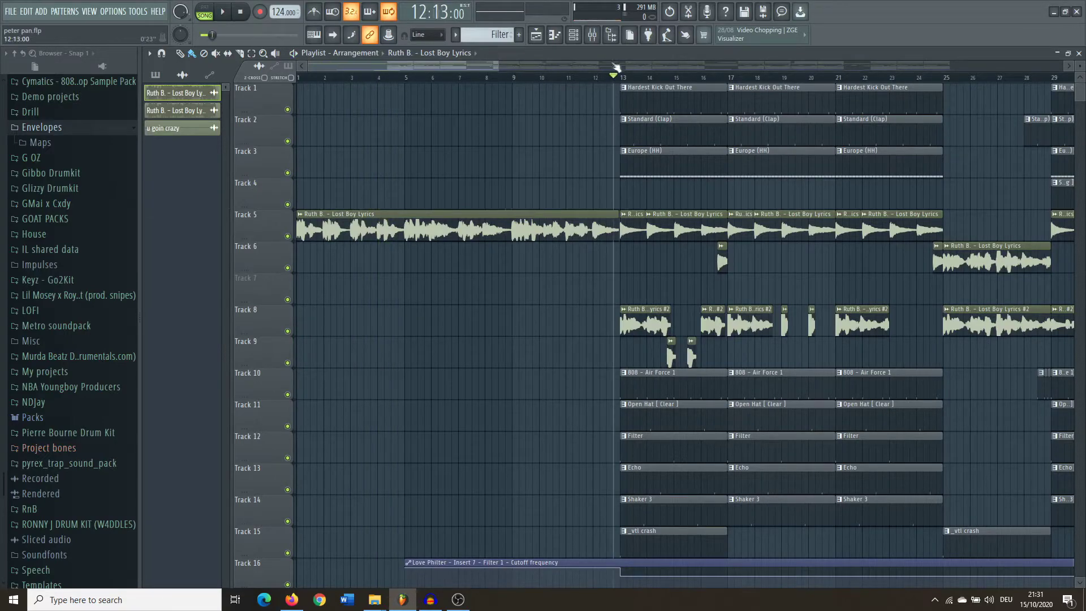
scroll(514, 298, up, 3)
scroll(515, 298, down, 5)
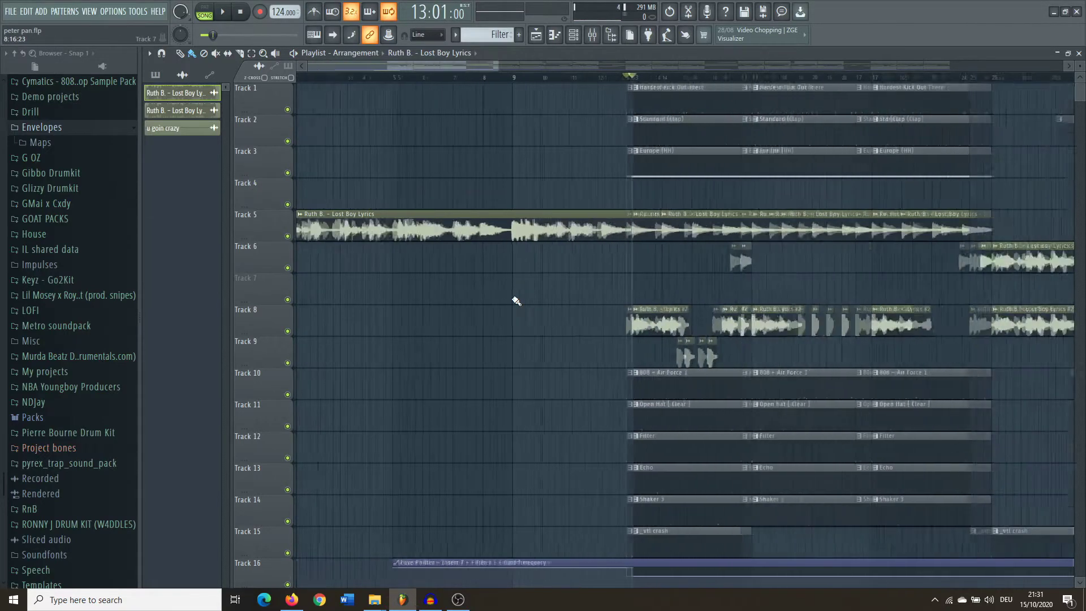
scroll(528, 295, up, 3)
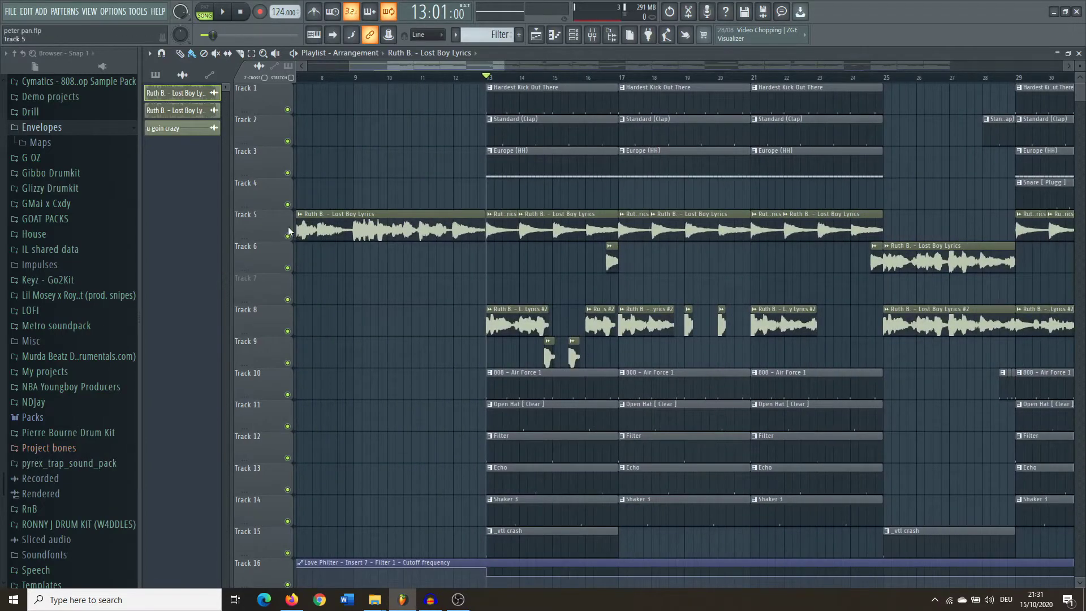
right_click(287, 237)
scroll(408, 320, down, 5)
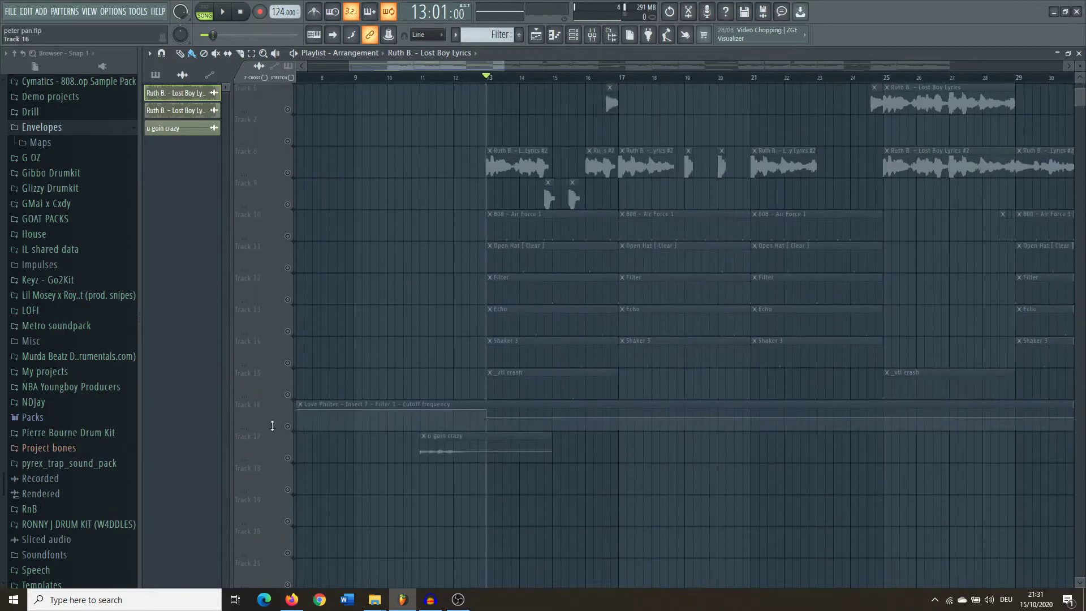
click(286, 425)
scroll(350, 387, up, 5)
scroll(436, 344, up, 3)
scroll(552, 286, down, 4)
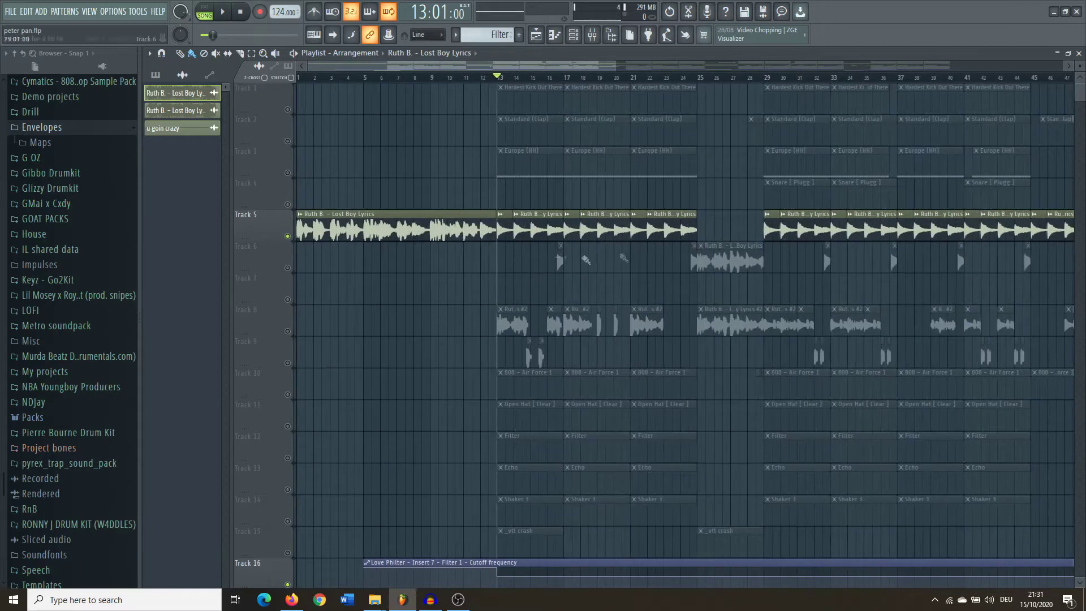
Play the chopped sample on Track 5 from bar 13, and play it again with Track 6 unmuted.
key(space)
scroll(472, 287, up, 4)
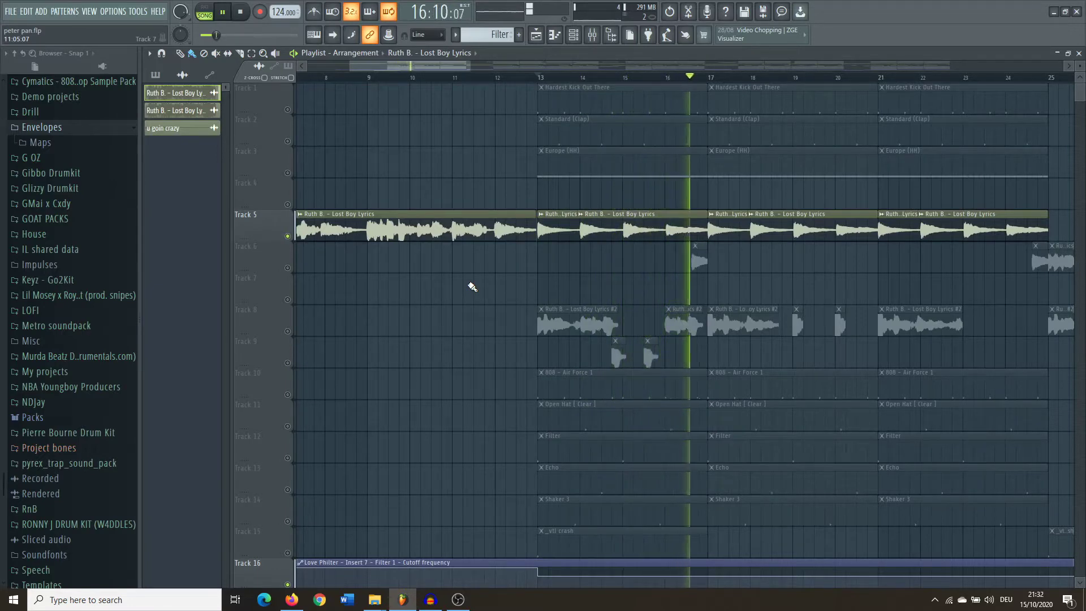
key(space)
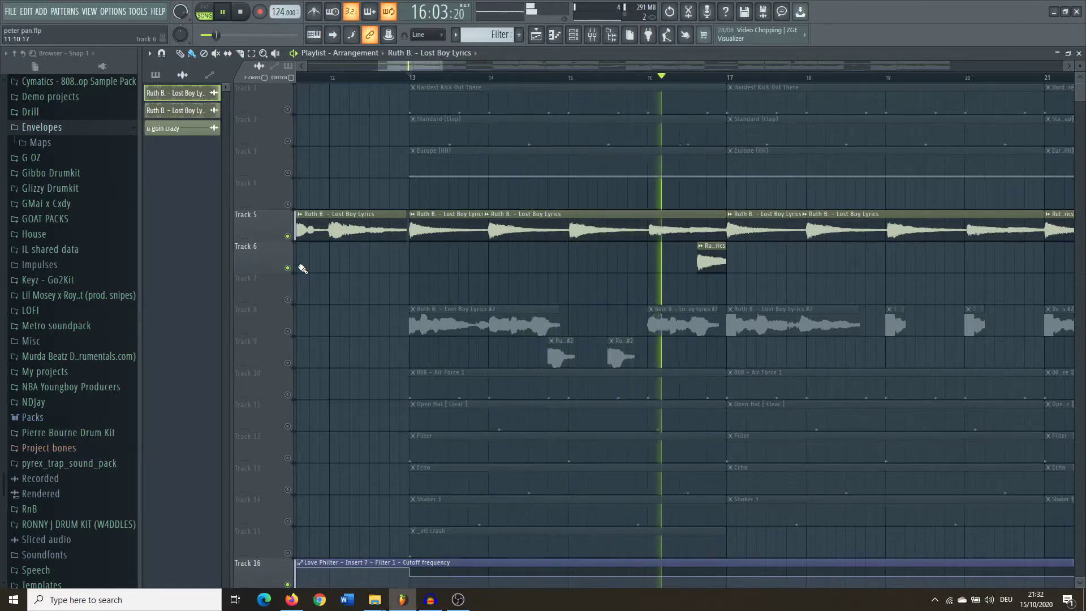
key(space)
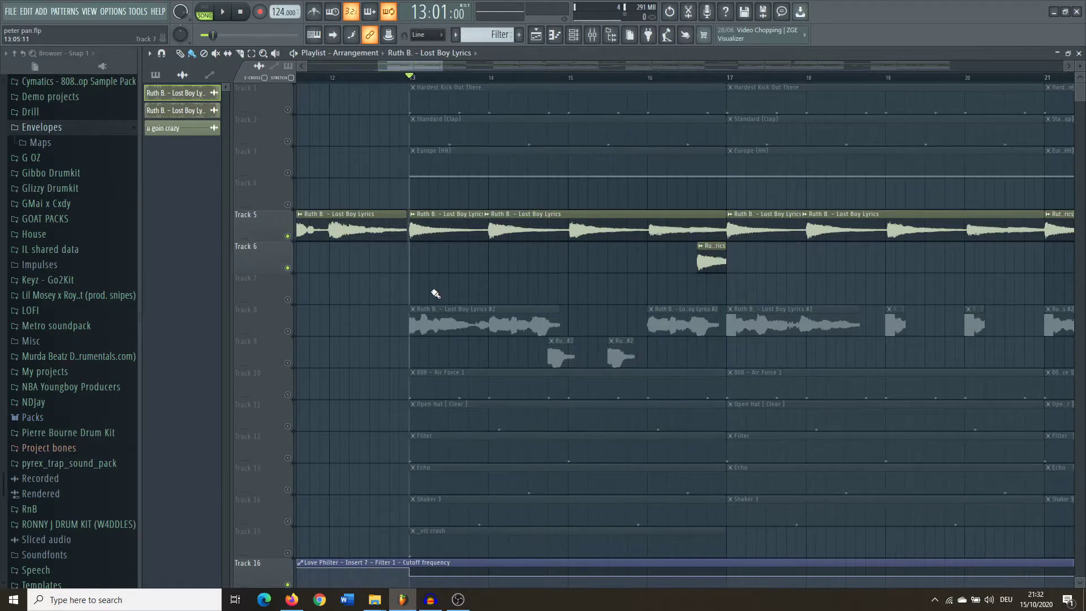
Look over the Track 6 clips across the arrangement and unmute Track 8.
scroll(435, 294, down, 5)
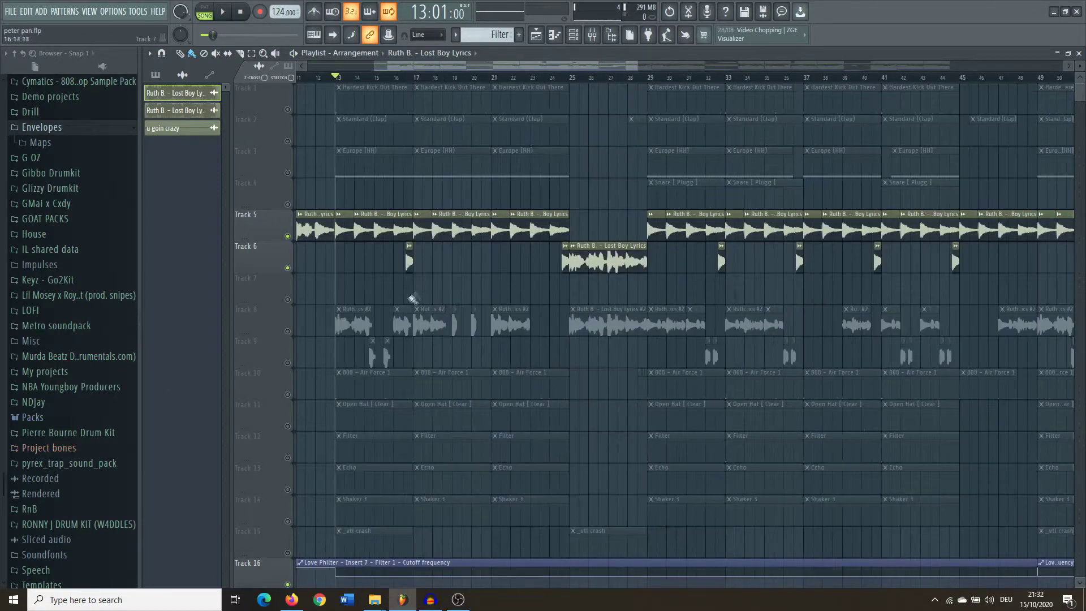
scroll(316, 327, down, 5)
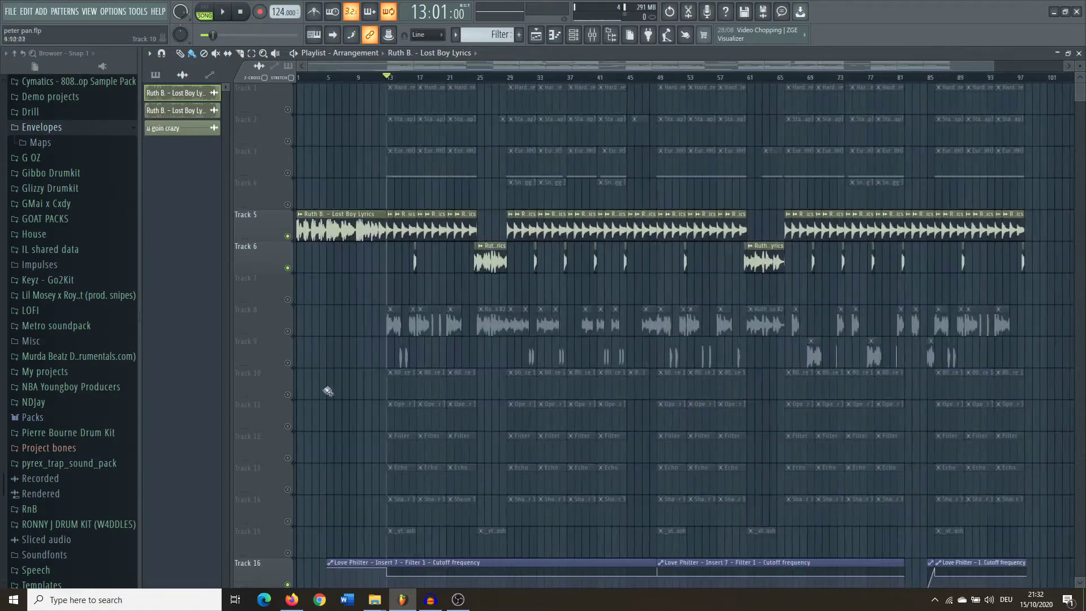
scroll(334, 387, up, 4)
scroll(342, 386, down, 3)
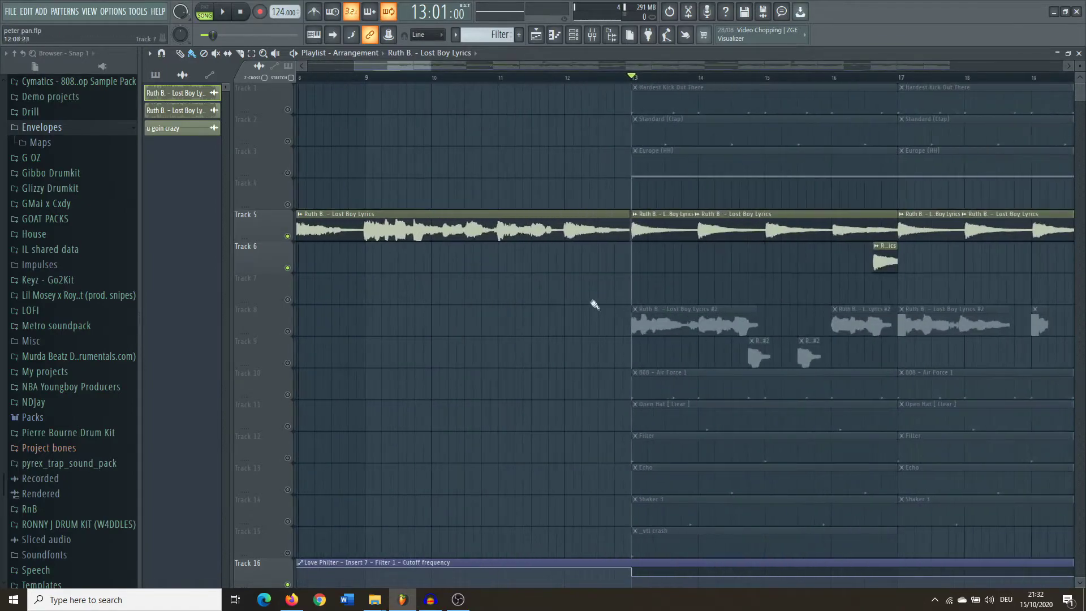
click(287, 330)
scroll(317, 317, up, 2)
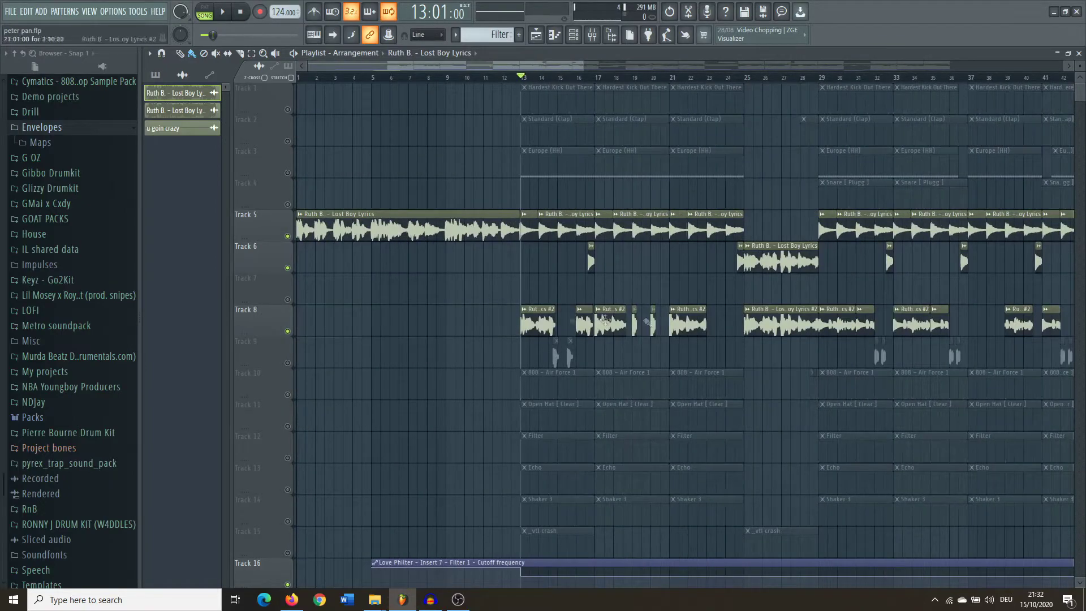
Place a trial copy of the Track 5 intro clip on Track 8, check its Make unique option, and remove the copy.
drag(449, 222, 339, 316)
right_click(302, 312)
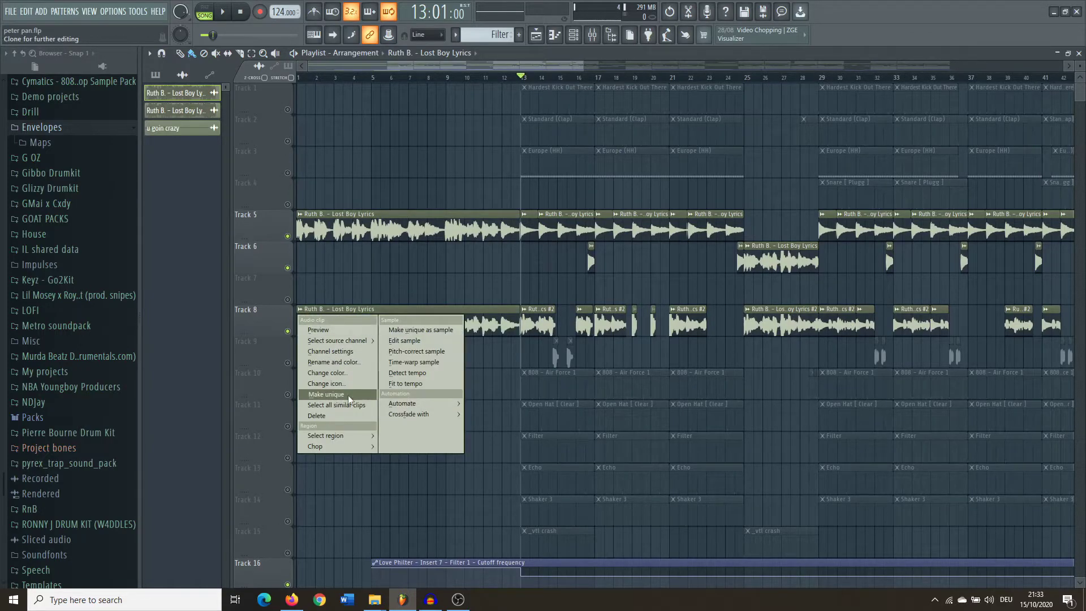
click(217, 342)
right_click(498, 322)
scroll(501, 323, up, 5)
scroll(608, 356, down, 5)
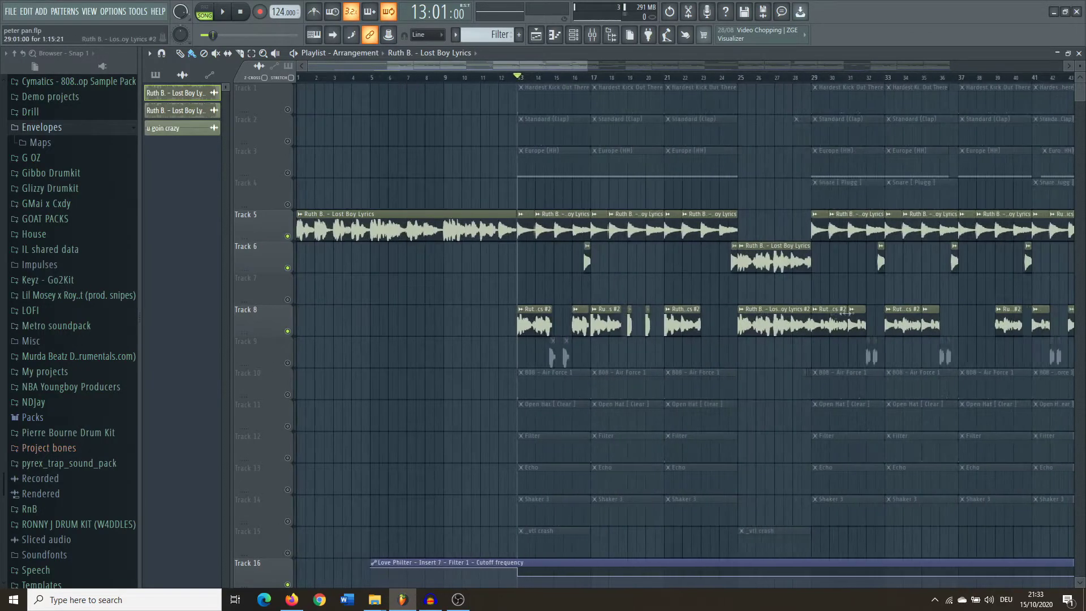
Inspect the channel settings of the Lost Boy Lyrics #2 sample.
scroll(790, 325, down, 3)
scroll(500, 257, up, 5)
double_click(509, 254)
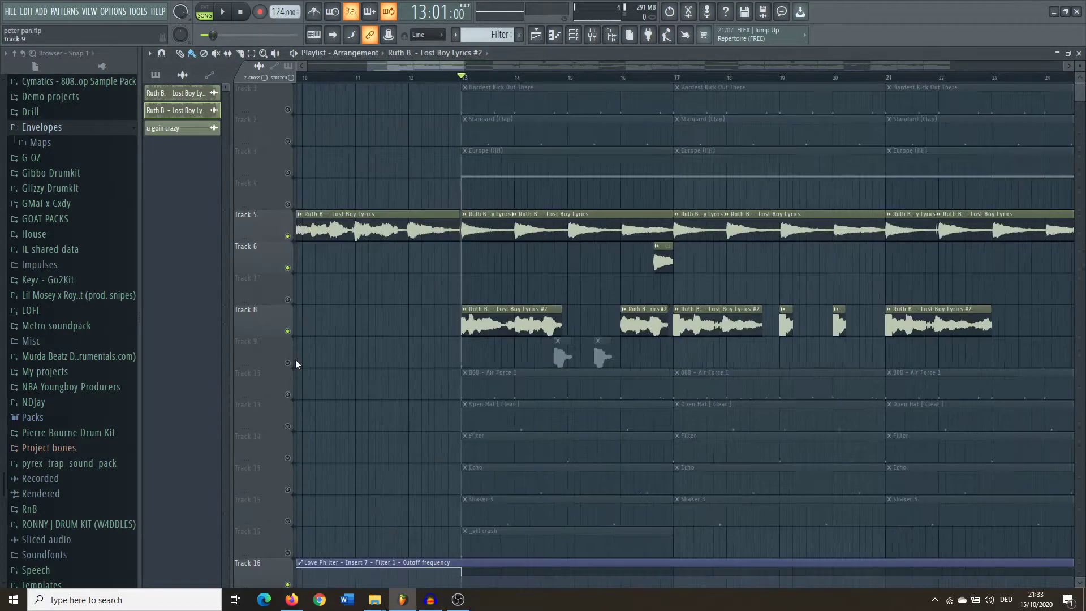
Try a shortened copy of the Track 5 intro clip on Track 9 and delete it.
drag(382, 229, 382, 355)
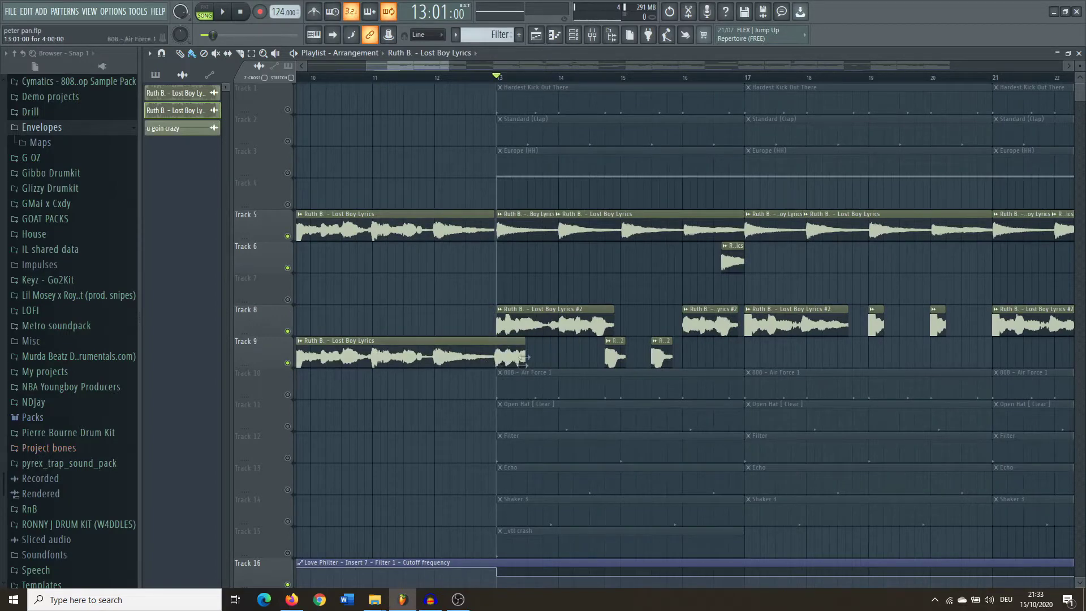
drag(514, 359, 485, 358)
right_click(460, 356)
scroll(460, 357, down, 3)
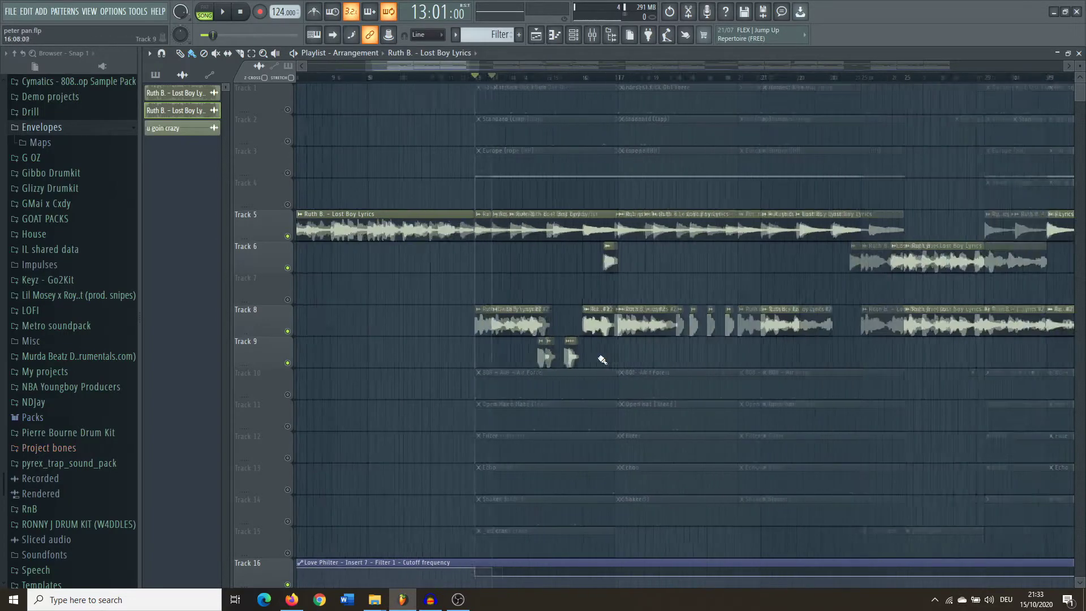
Examine the short vocal chops on Track 9 and play the sample tracks together from bar 13.
scroll(602, 358, up, 2)
scroll(516, 346, up, 3)
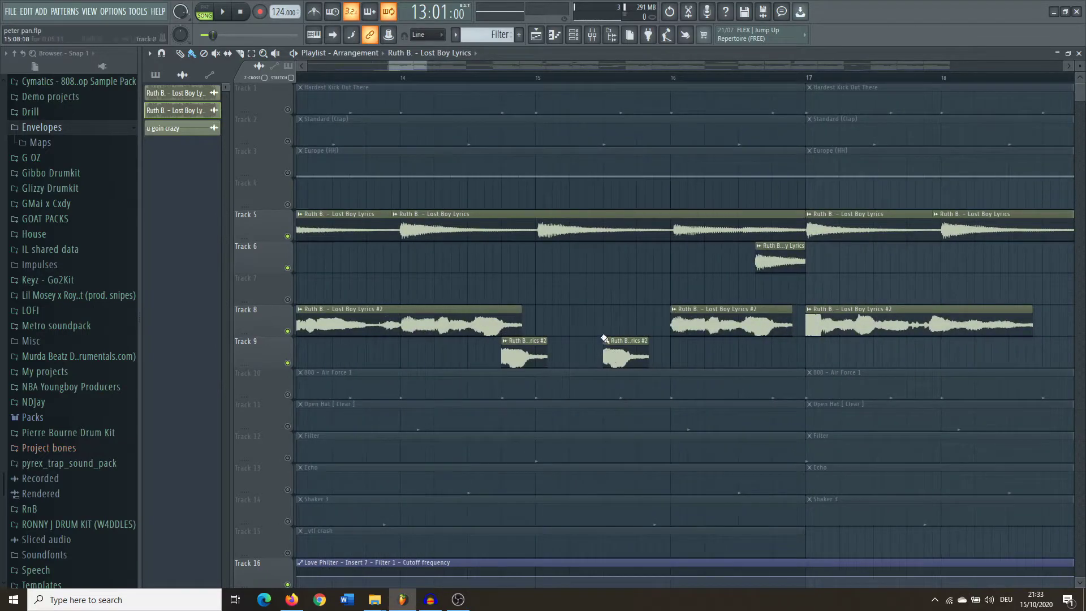
scroll(604, 338, down, 1)
scroll(421, 316, down, 6)
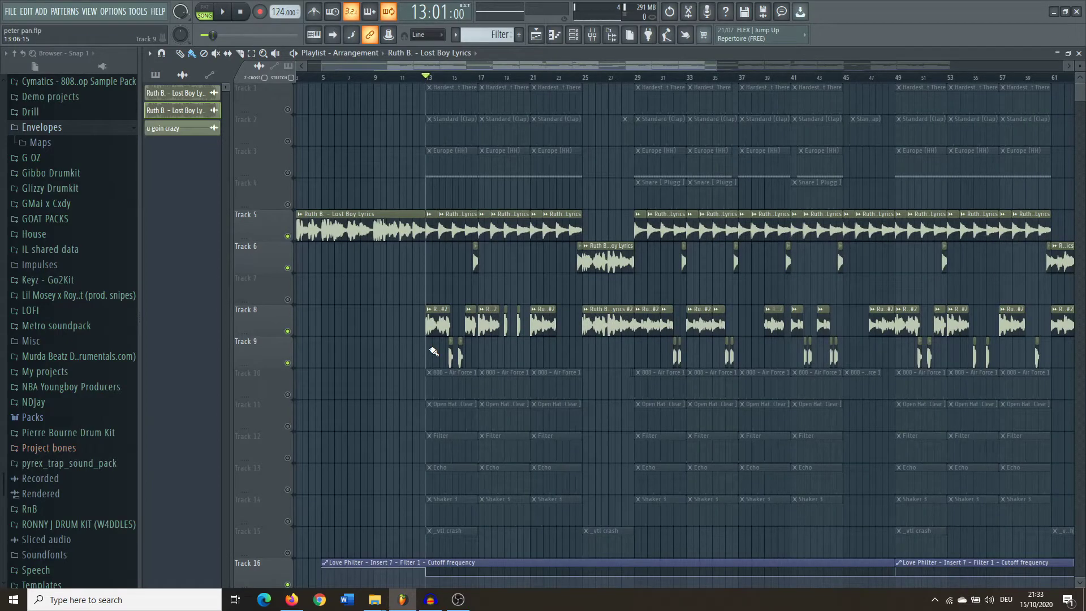
scroll(406, 348, up, 4)
key(space)
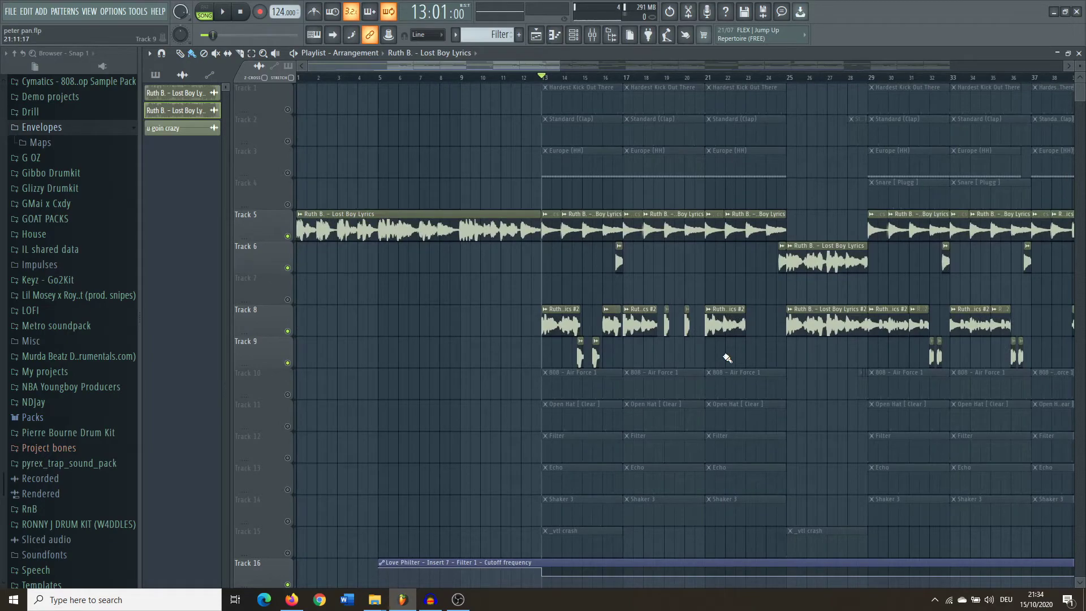
Examine the Love Philter cutoff frequency automation on Track 16 around bar 13.
scroll(727, 358, down, 3)
scroll(366, 385, down, 4)
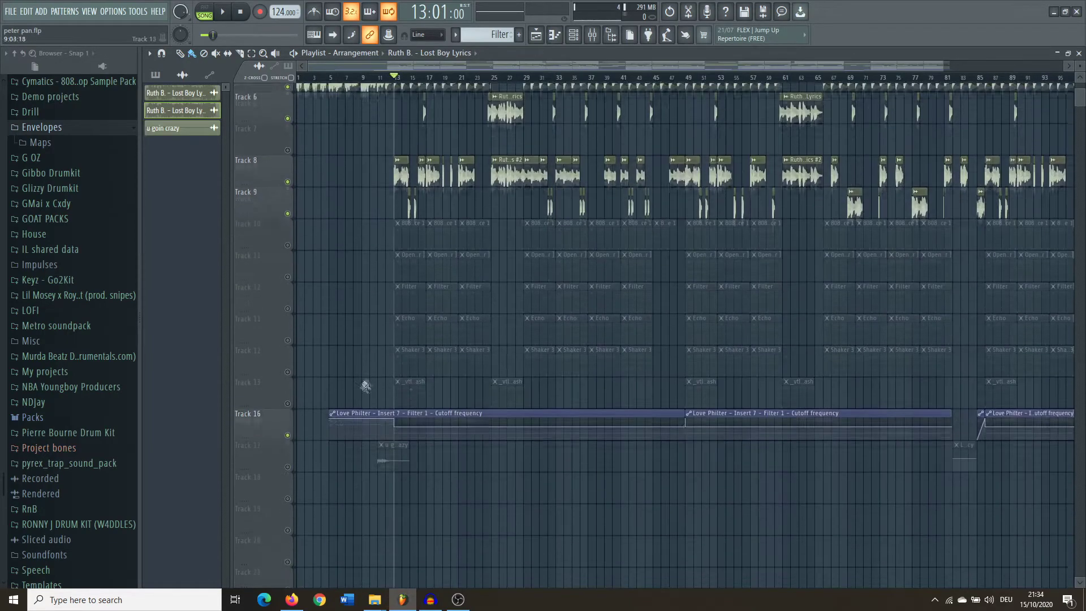
scroll(431, 395, up, 6)
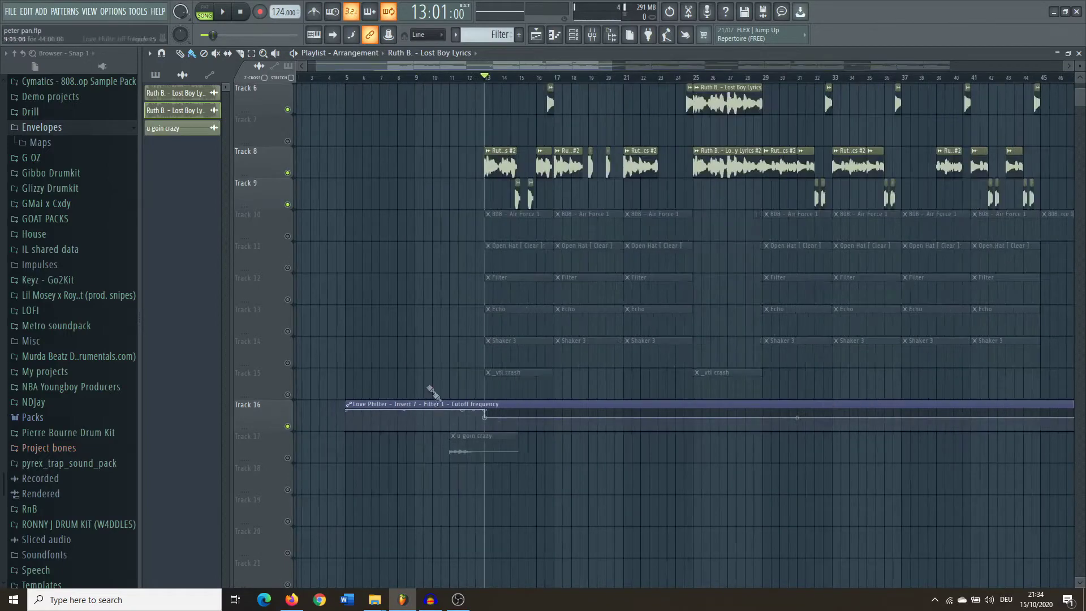
scroll(693, 171, down, 4)
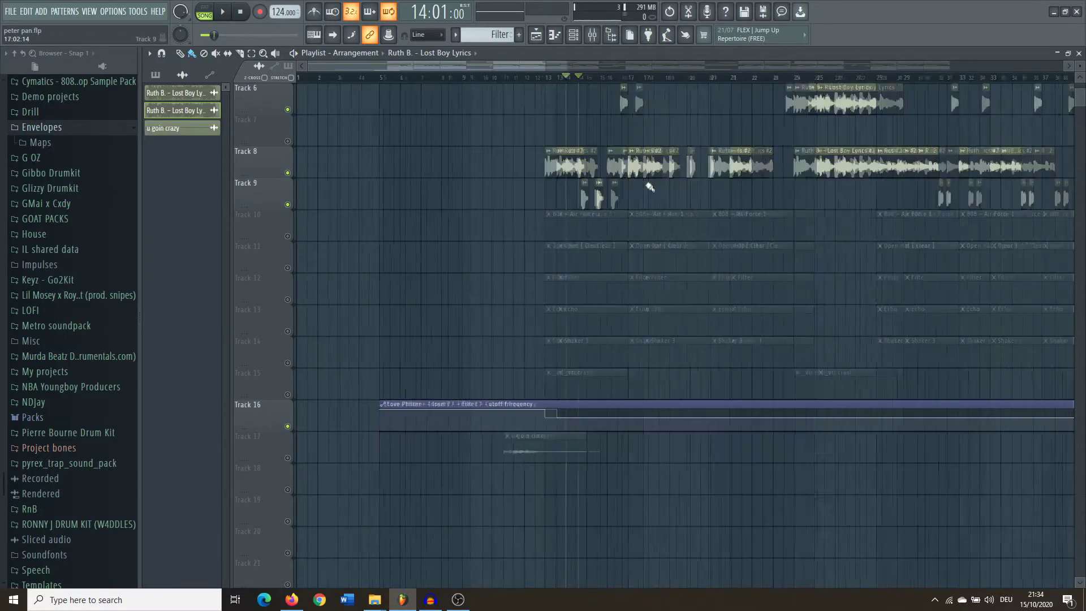
scroll(493, 81, up, 2)
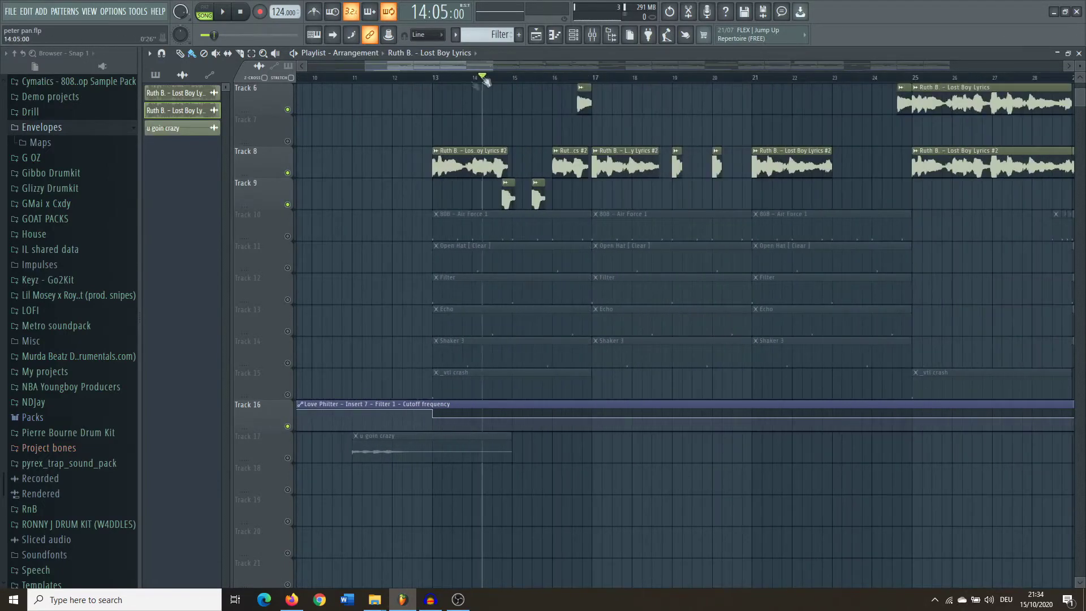
Inspect the Fruity Reeverb 2 and Fruity delay 2 effects on mixer Insert 7.
click(595, 35)
click(993, 307)
click(994, 307)
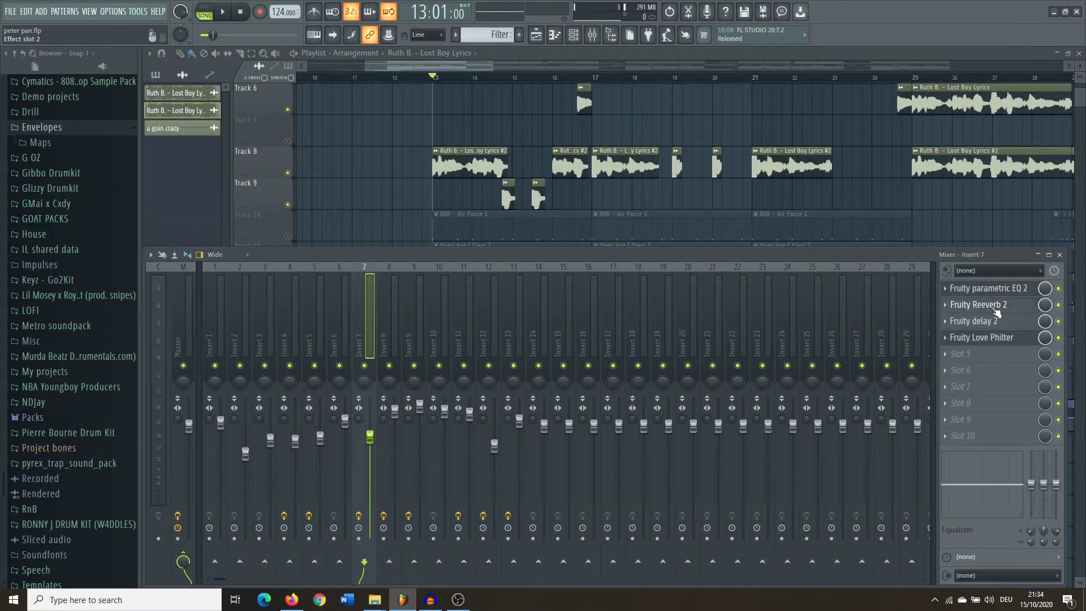
click(983, 321)
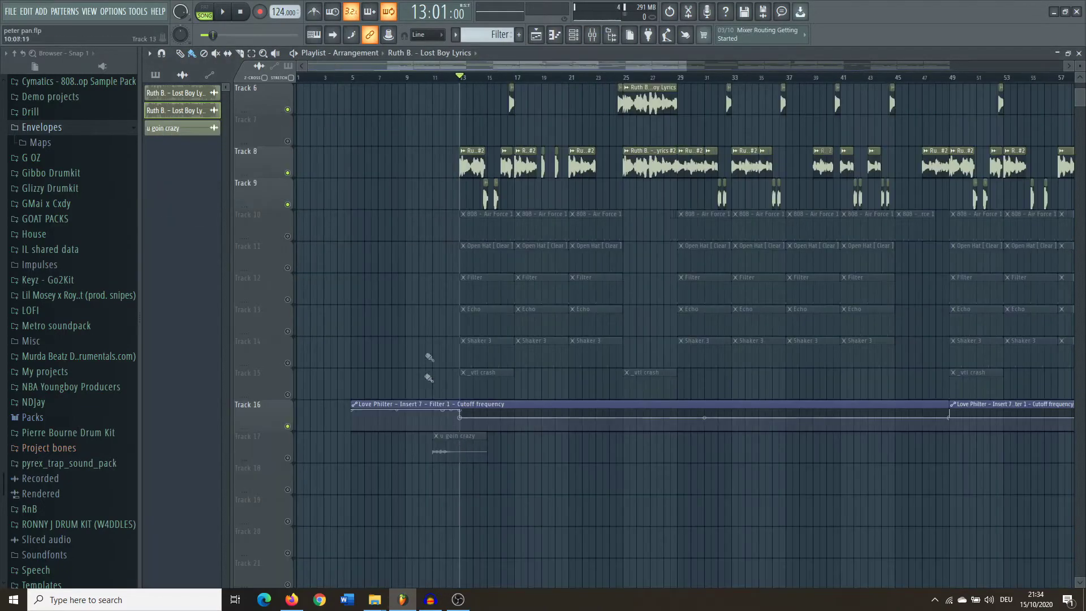
Open the Standard (Clap) pattern from Track 2 in the piano roll and view its notes.
scroll(424, 325, up, 3)
scroll(414, 315, up, 1)
double_click(480, 134)
scroll(514, 311, down, 2)
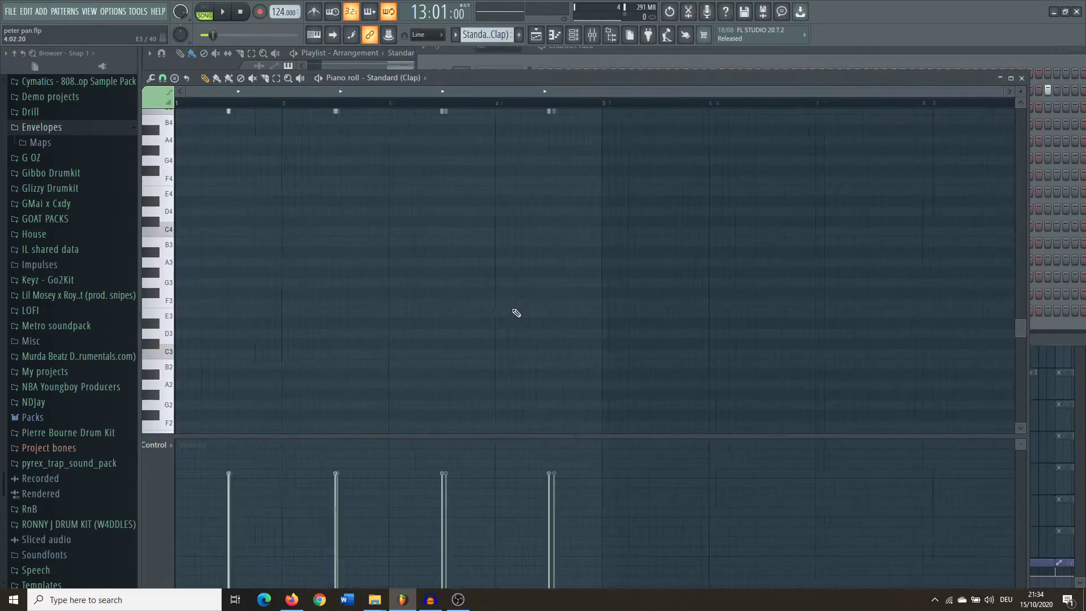
Play the Standard (Clap) pattern and the 808 - Air Force 1 pattern while viewing their notes in the piano roll.
key(space)
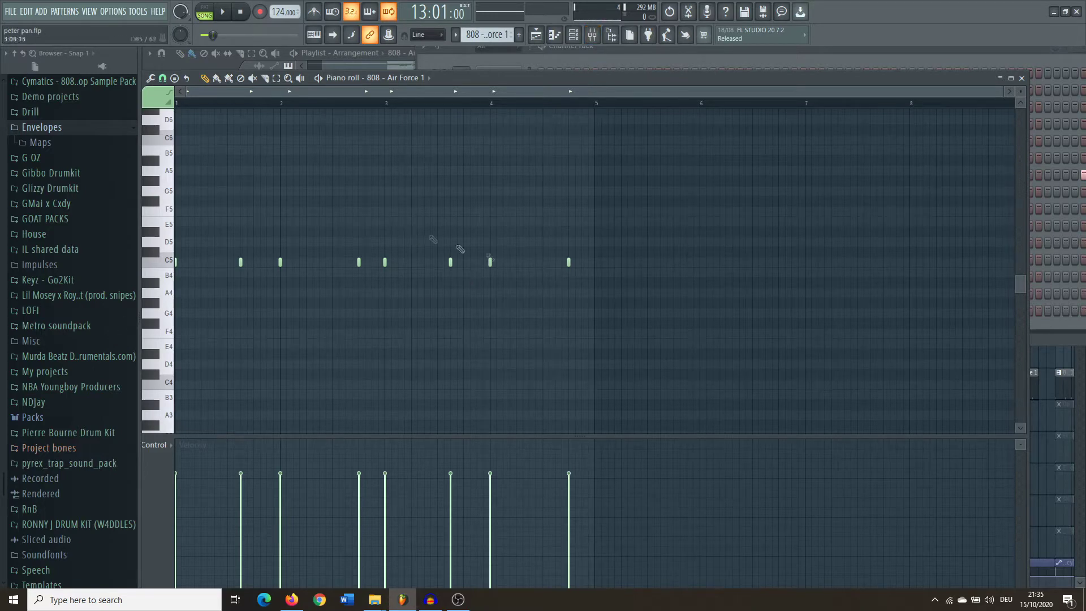
key(space)
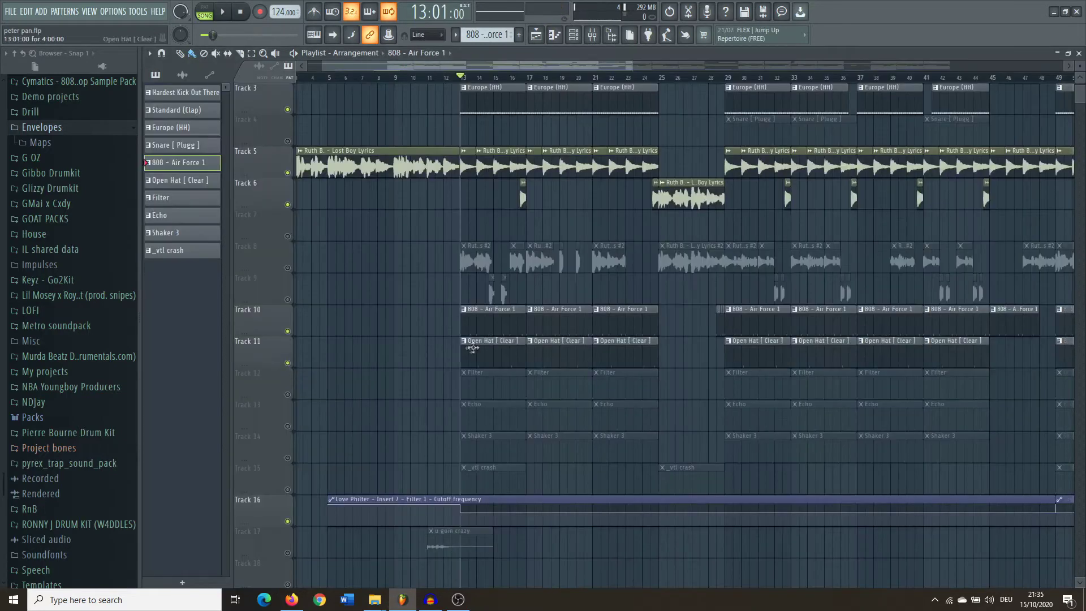
View the Open Hat [ Clear ] pattern from Track 11 in the piano roll, stop its playback and return to the playlist.
double_click(478, 351)
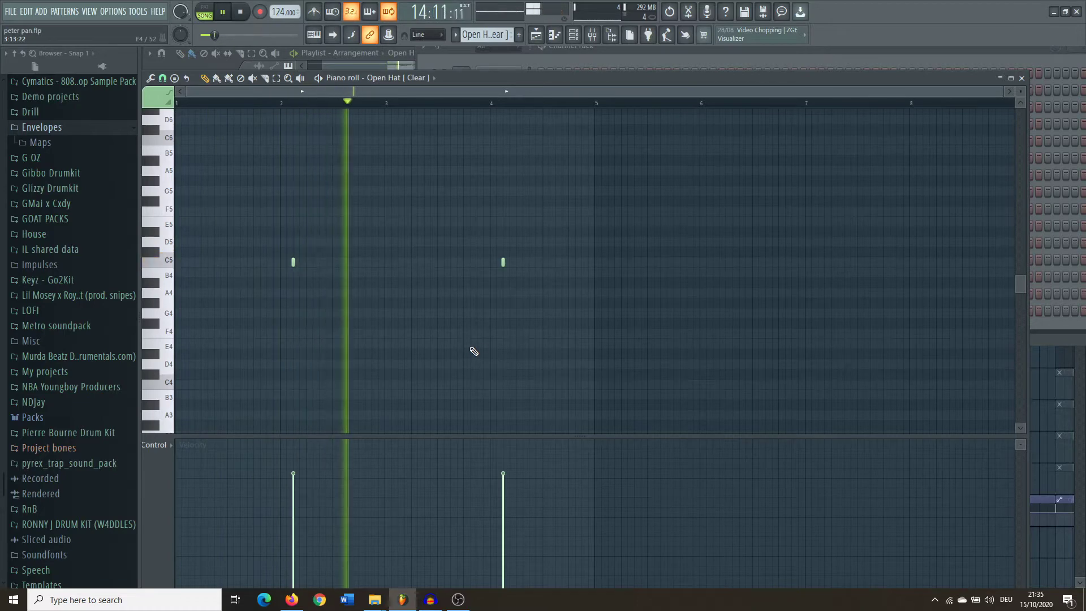
click(1022, 78)
key(space)
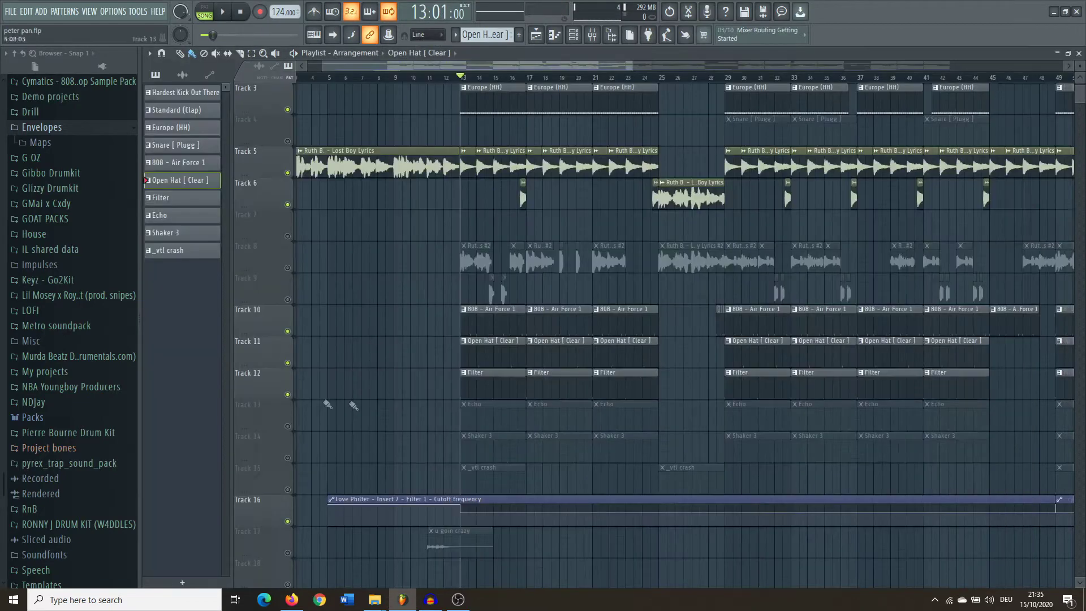
Open the Filter pattern from Track 12 in the piano roll, play it and return to the playlist.
double_click(479, 391)
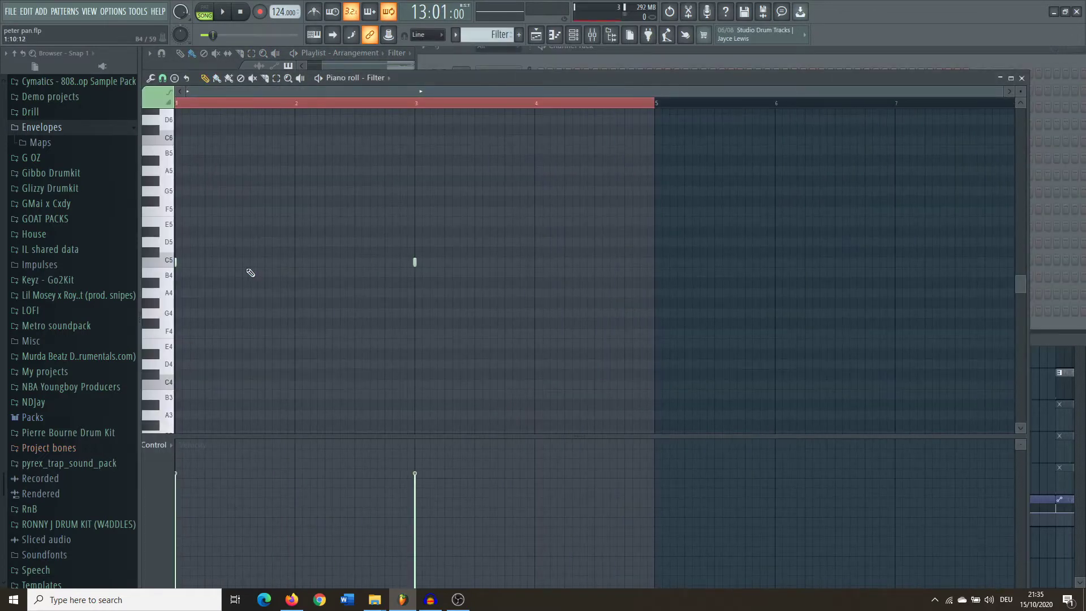
key(space)
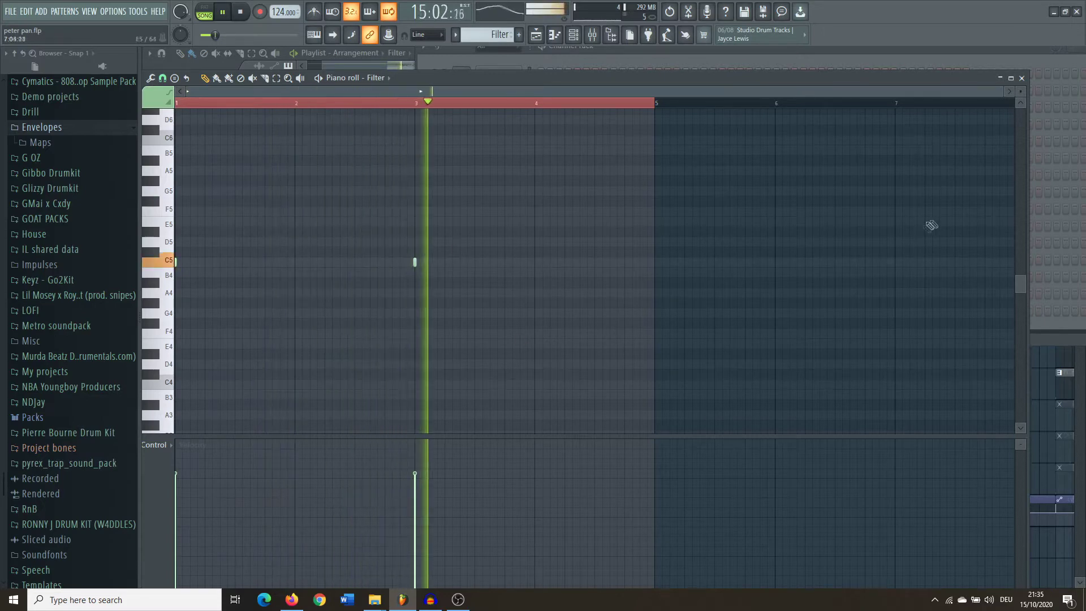
click(1021, 78)
key(space)
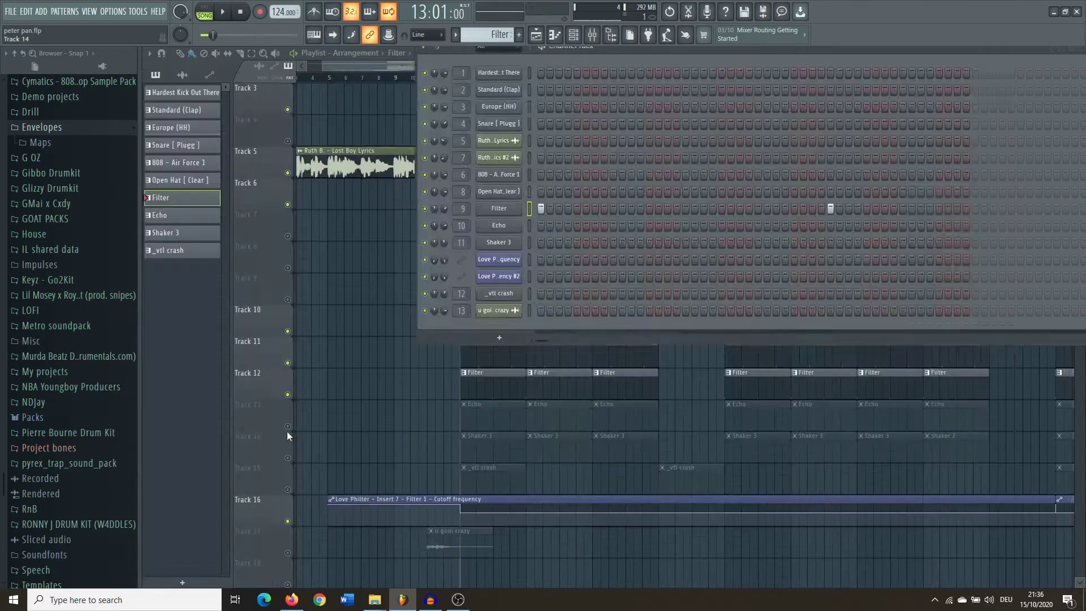
Unmute Track 13 and play its Echo pattern in the piano roll.
click(287, 427)
double_click(475, 413)
key(space)
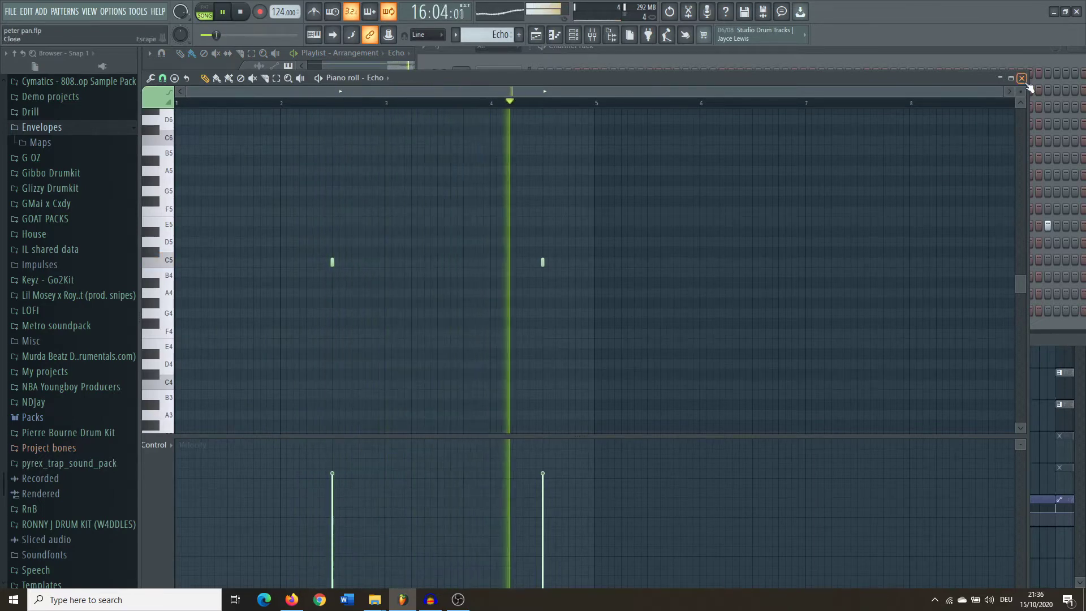
key(space)
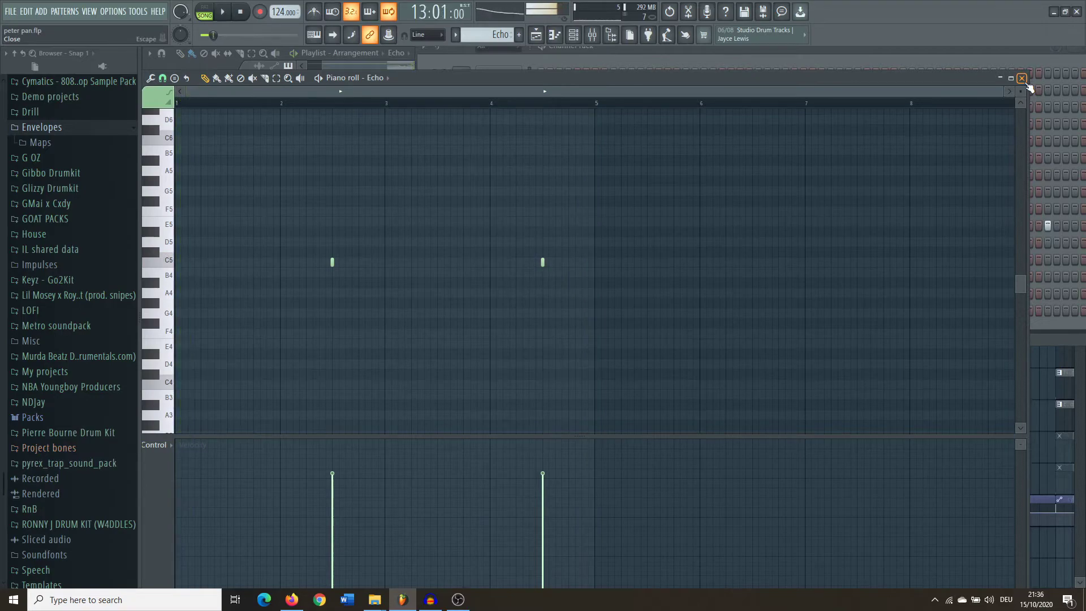
click(1021, 78)
View the Shaker 3 pattern from Track 14, and play the _vtl crash pattern from Track 15 in the piano roll.
double_click(497, 436)
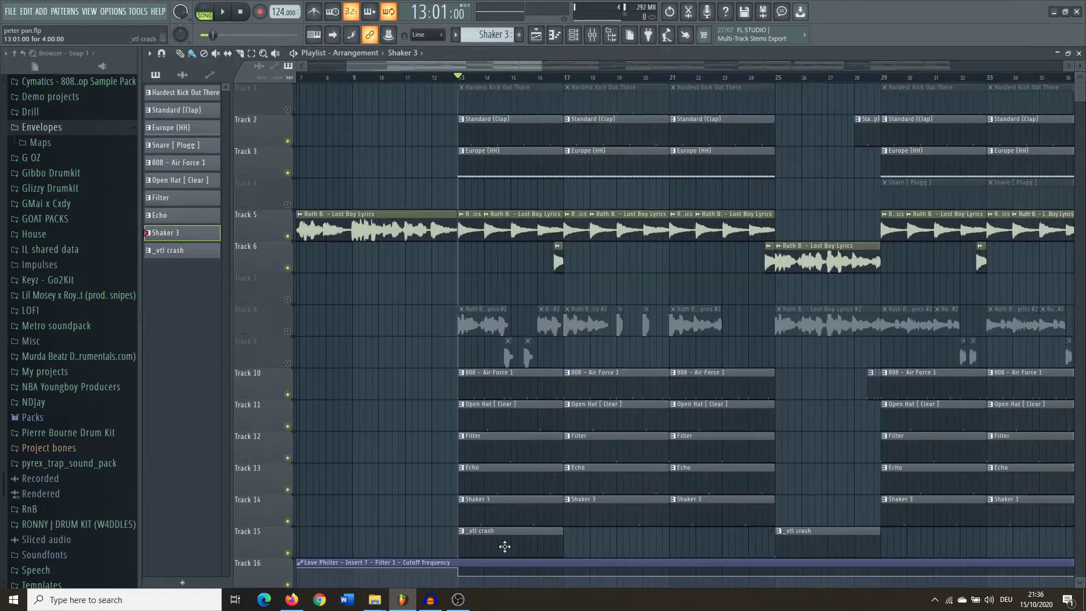
double_click(505, 546)
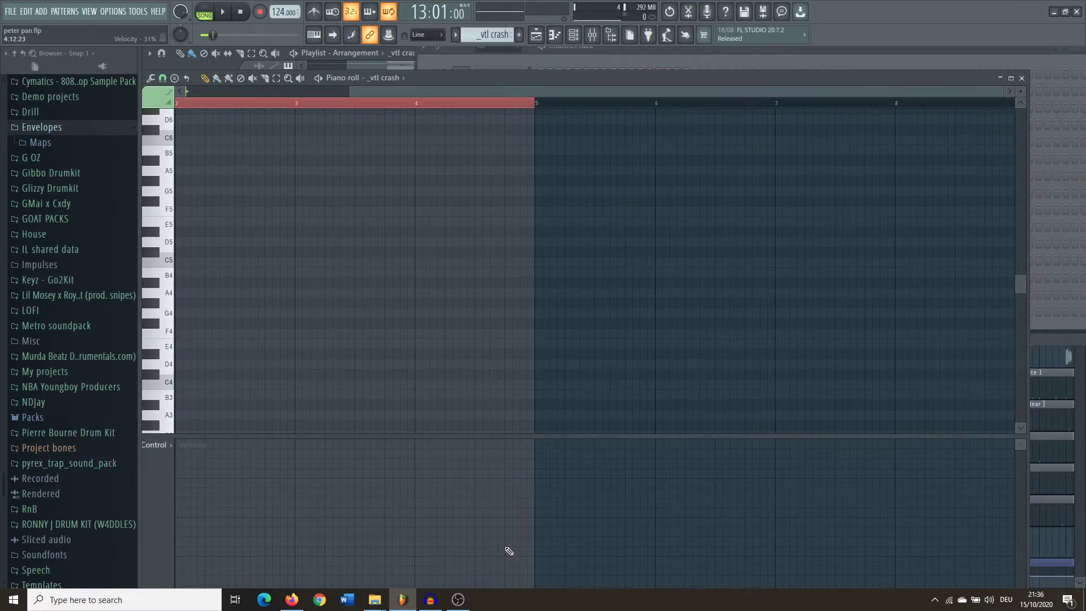
key(space)
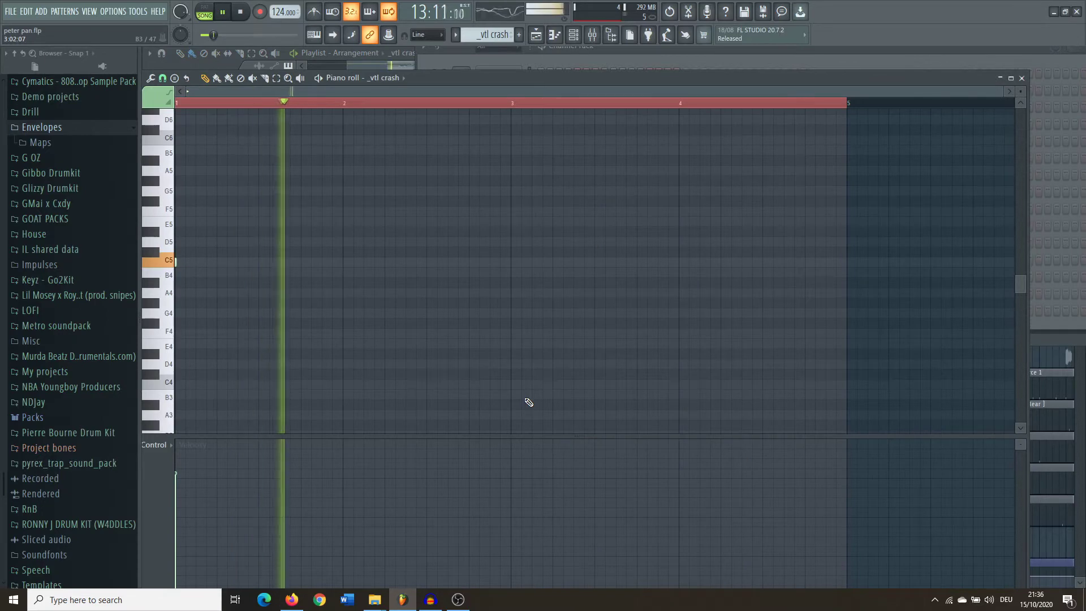
key(space)
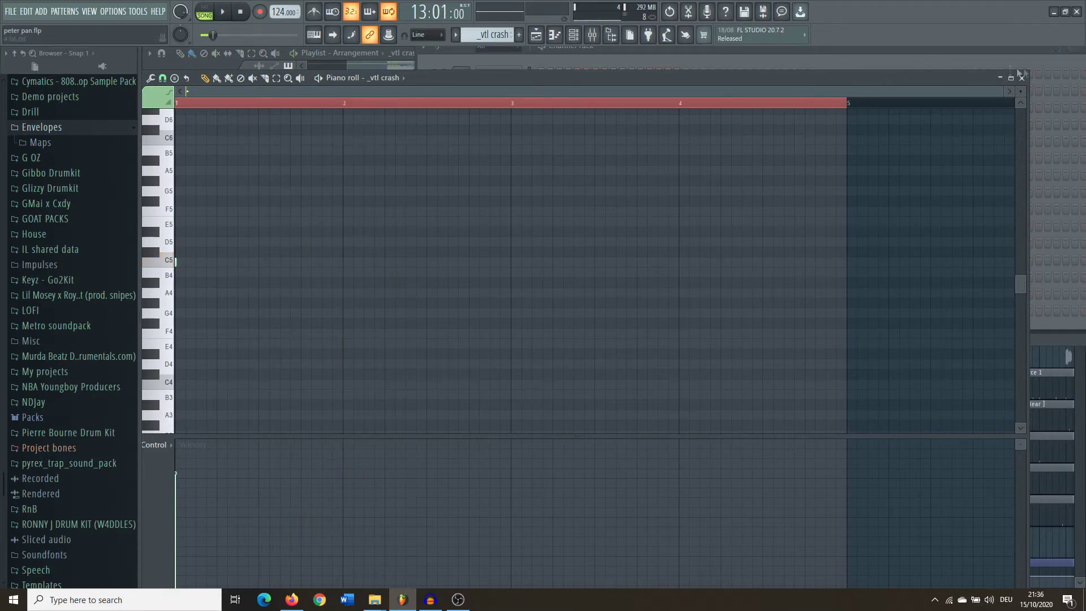
click(1022, 78)
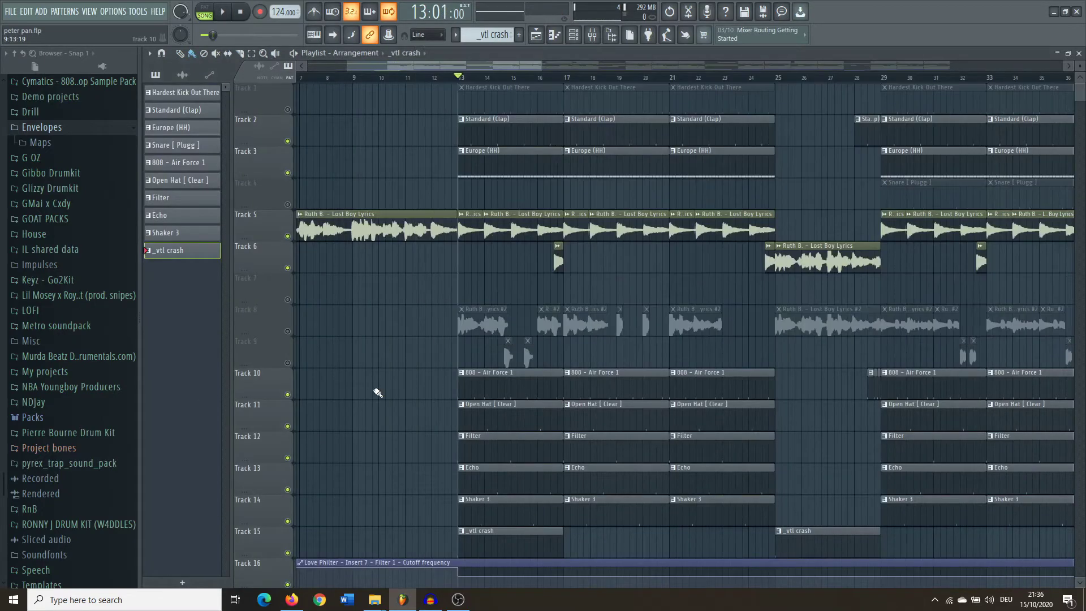
Open the Hardest Kick Out There pattern from Track 1 in the piano roll, play it and return to the playlist.
double_click(472, 101)
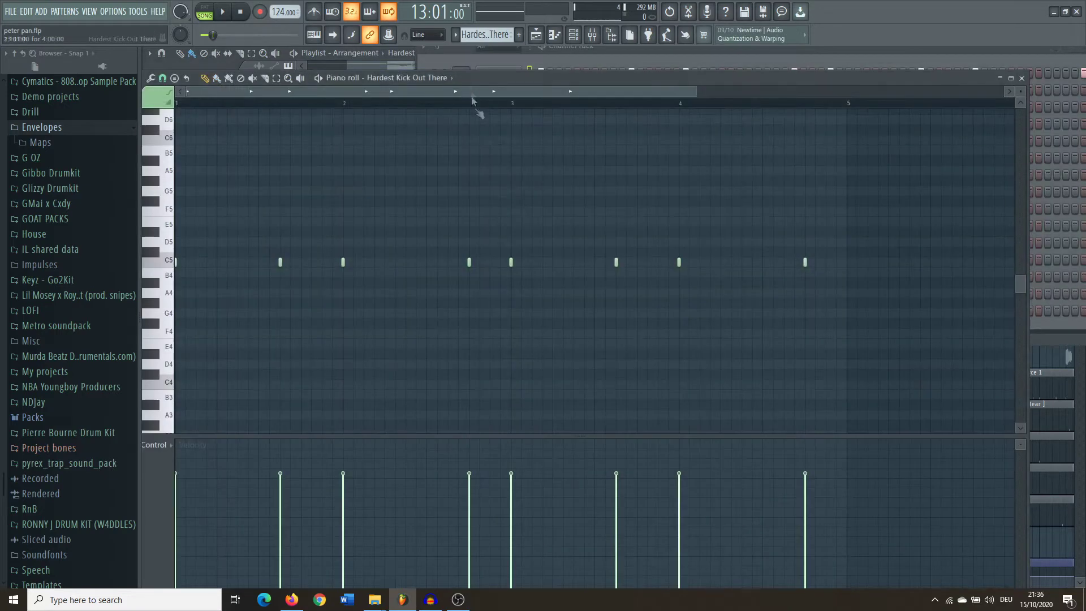
key(space)
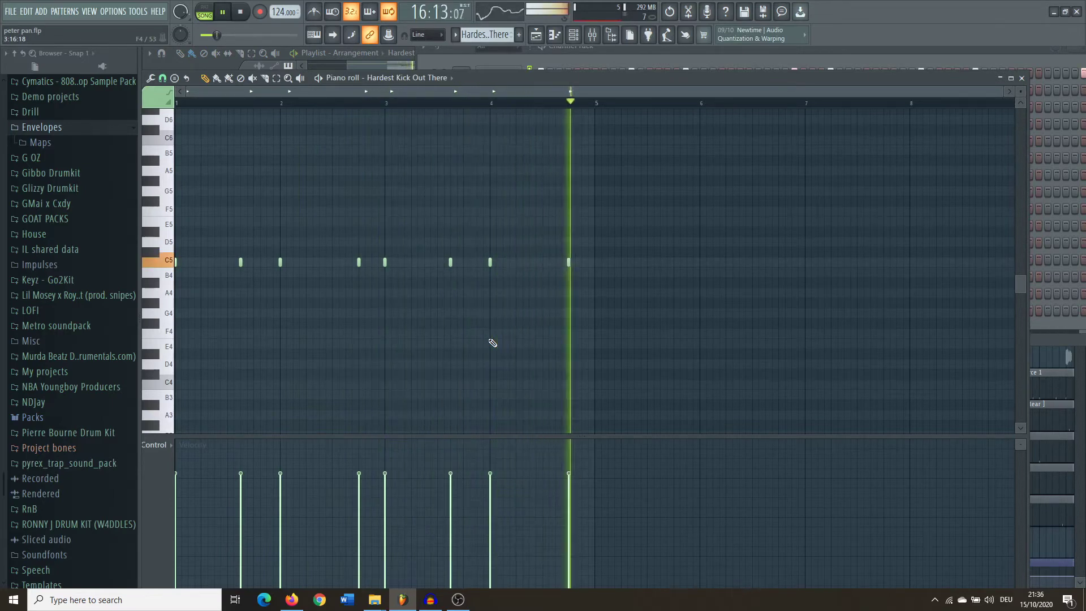
key(space)
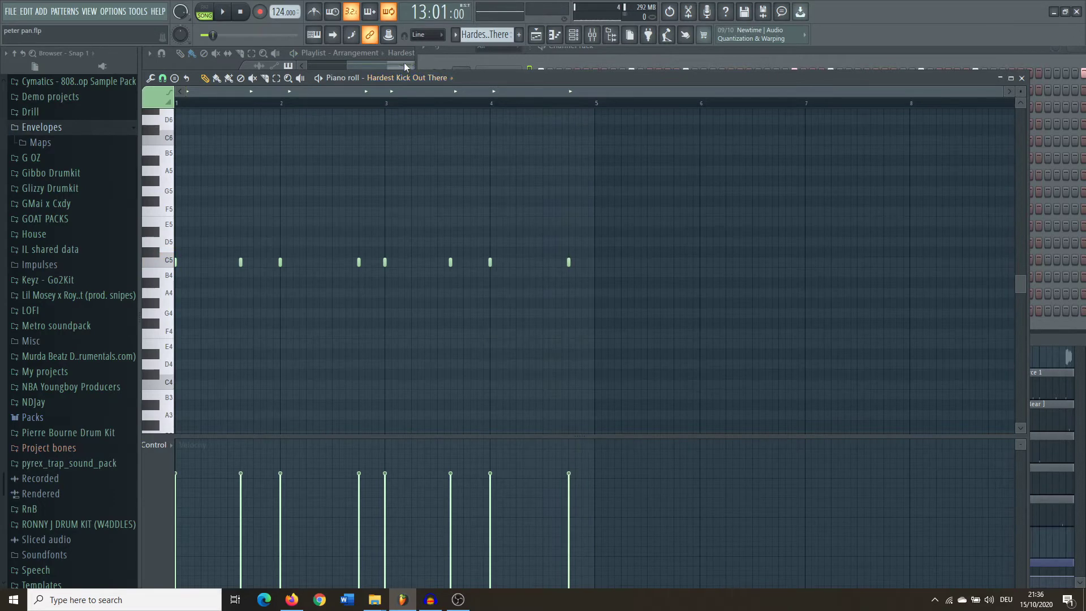
click(405, 67)
Unmute the vocals on Track 8 and play the combined arrangement from bar 9 through the first drop at bar 13.
click(288, 331)
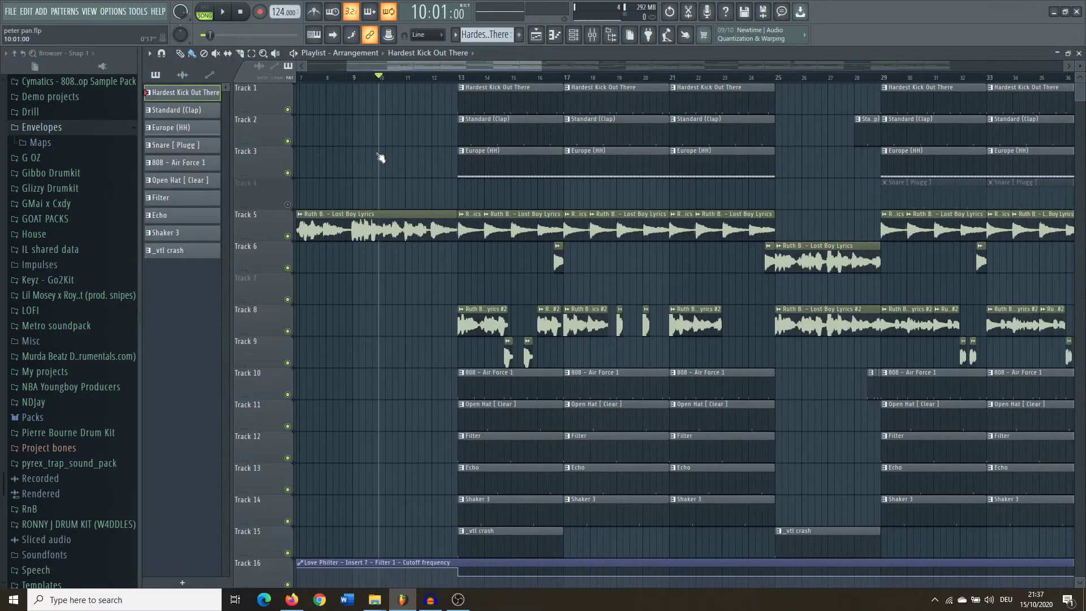
key(space)
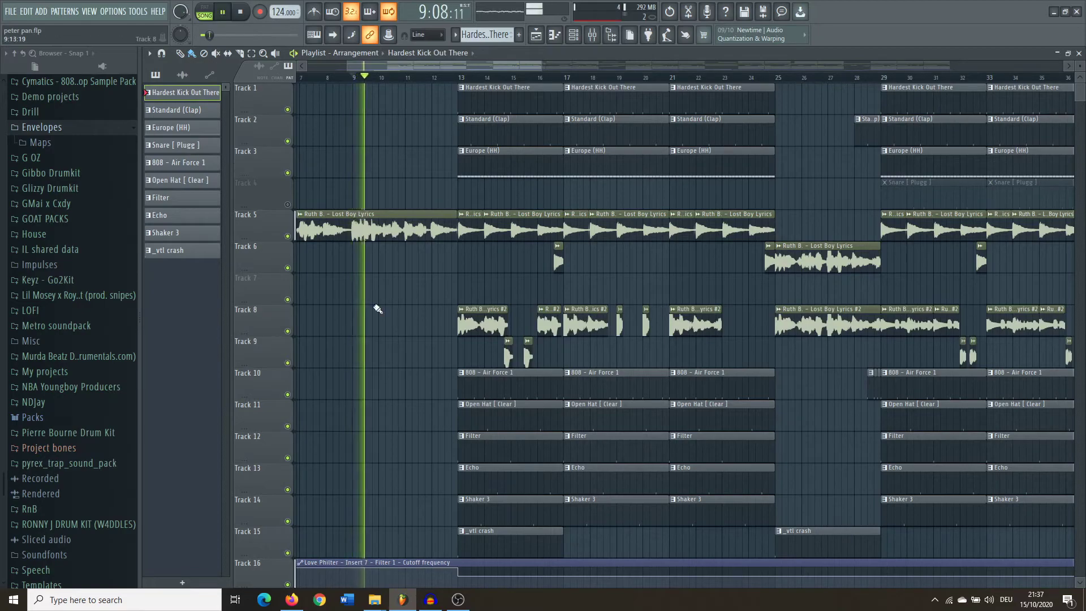
scroll(364, 335, down, 3)
scroll(419, 407, up, 4)
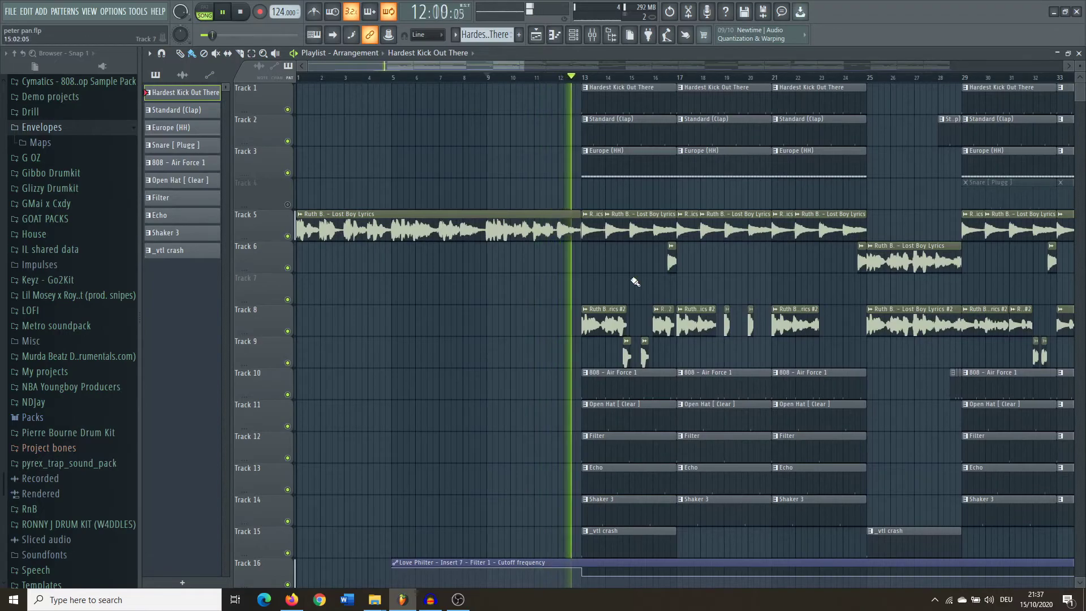
scroll(633, 286, down, 1)
scroll(525, 373, up, 3)
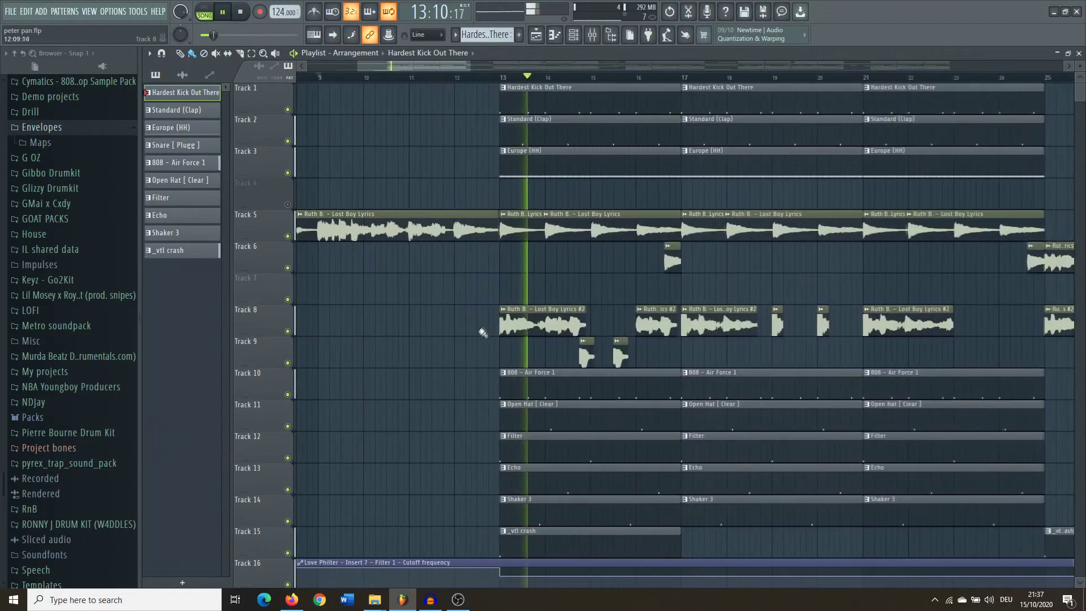
scroll(554, 364, down, 3)
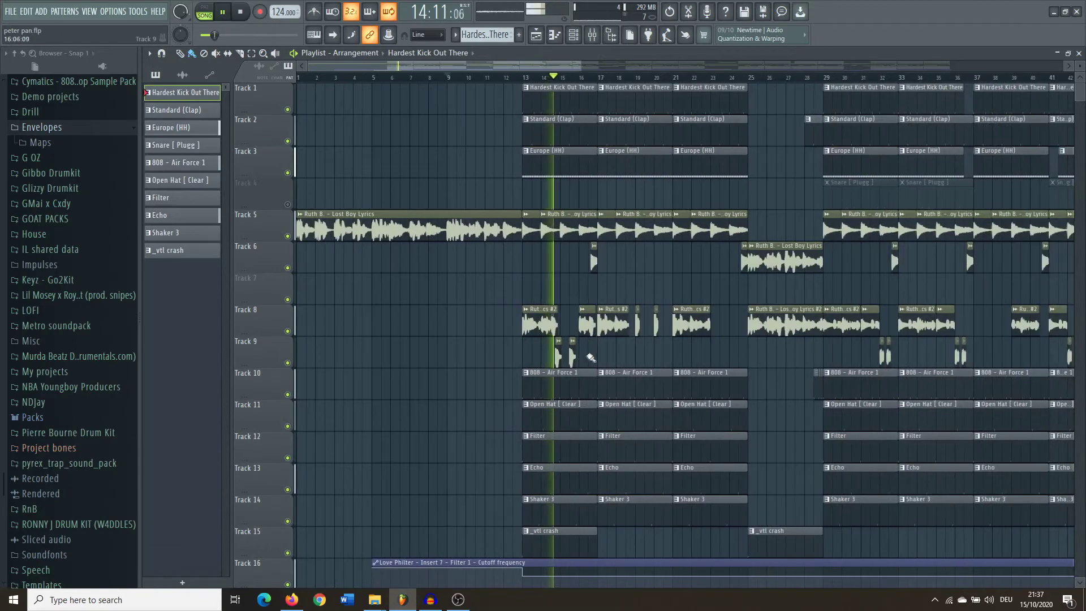
scroll(601, 356, down, 2)
scroll(499, 362, up, 3)
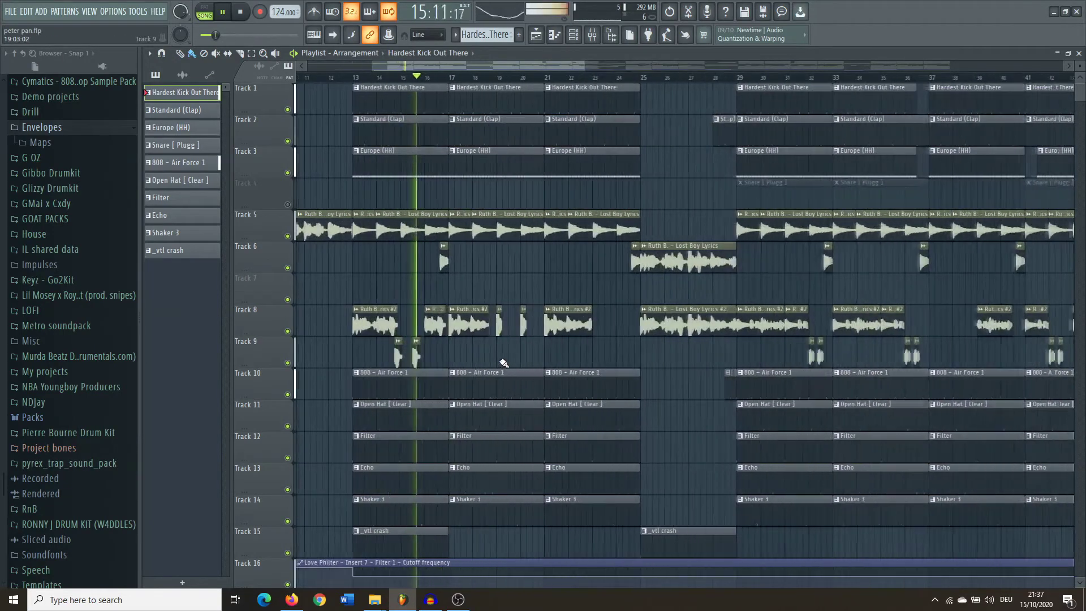
scroll(506, 361, down, 2)
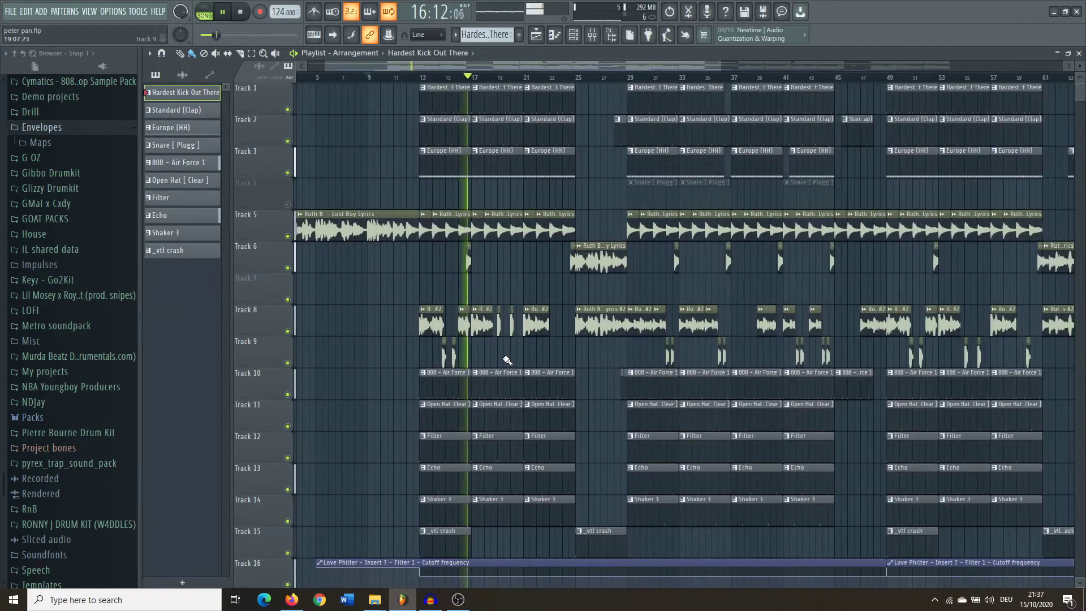
scroll(503, 362, down, 3)
scroll(415, 380, up, 3)
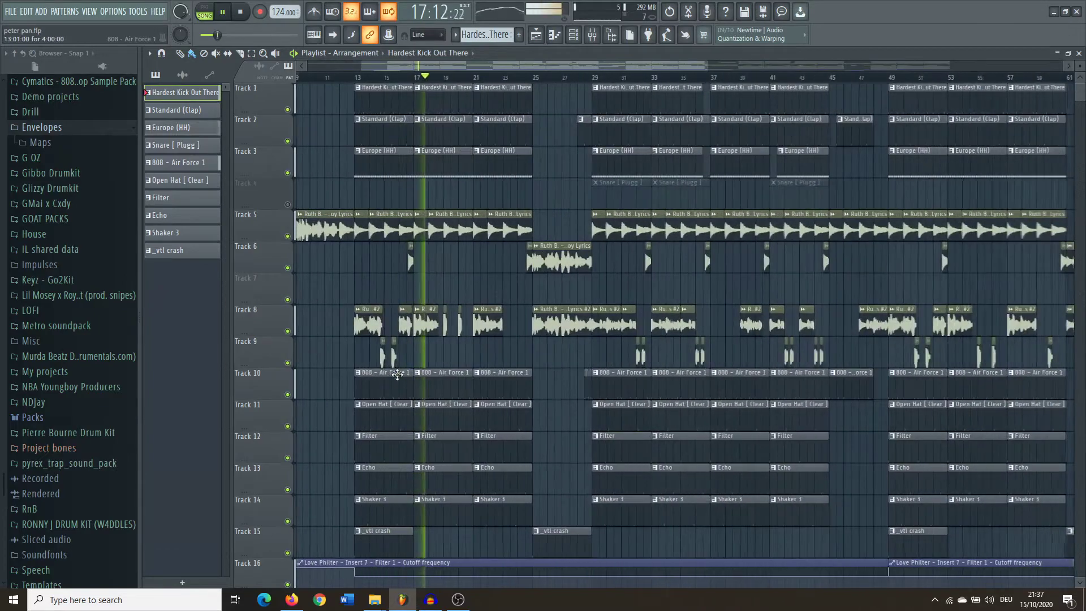
scroll(324, 354, down, 2)
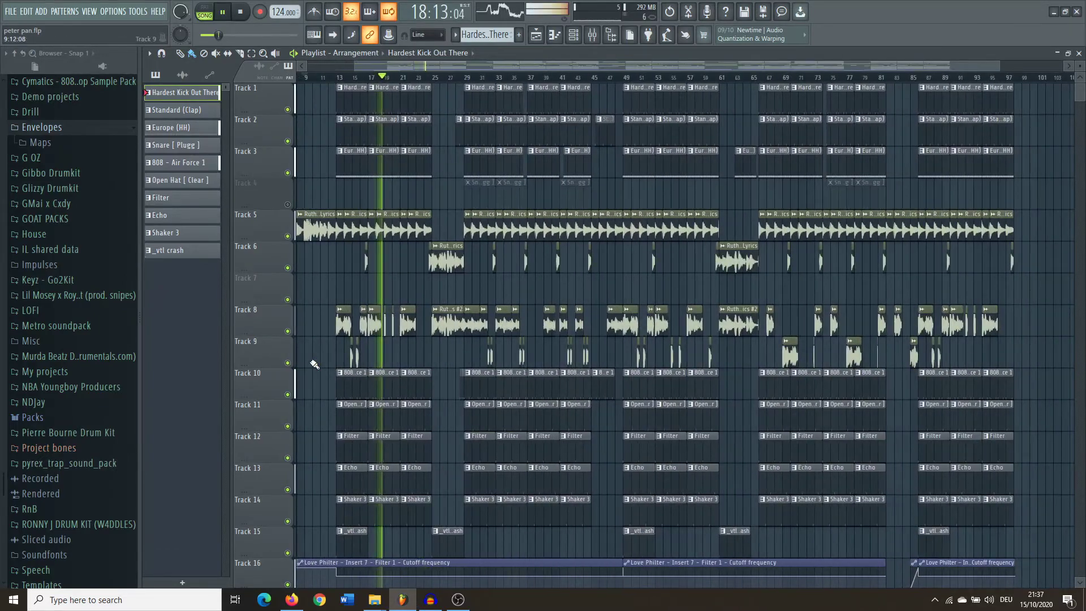
scroll(314, 364, up, 3)
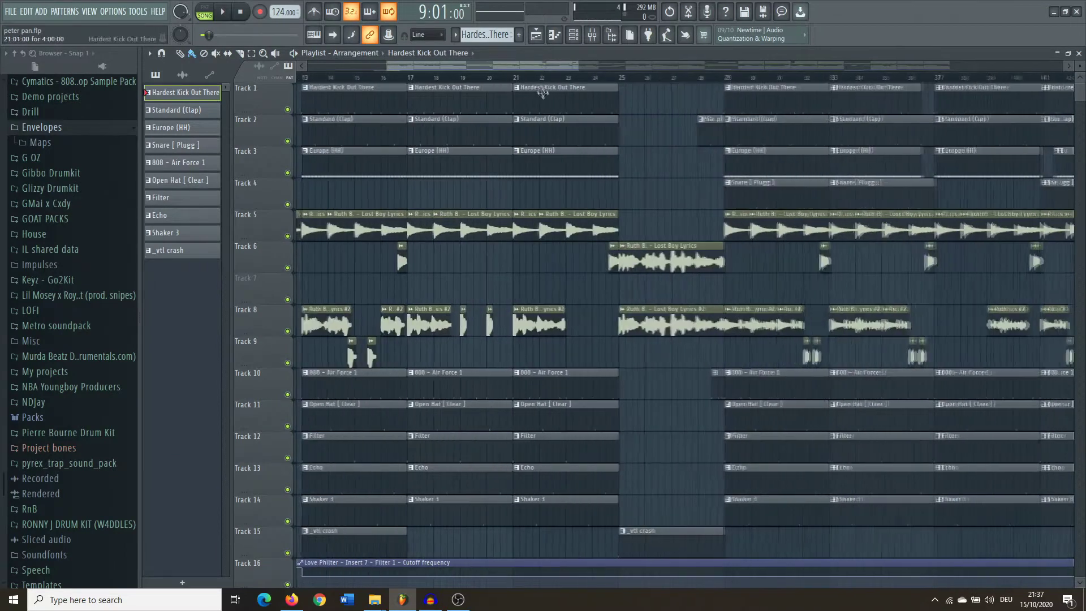
Move the playhead to around bar 31 and play the Snare [ Plugg ] pattern from Track 4 in the piano roll.
drag(530, 79, 903, 93)
scroll(608, 119, down, 2)
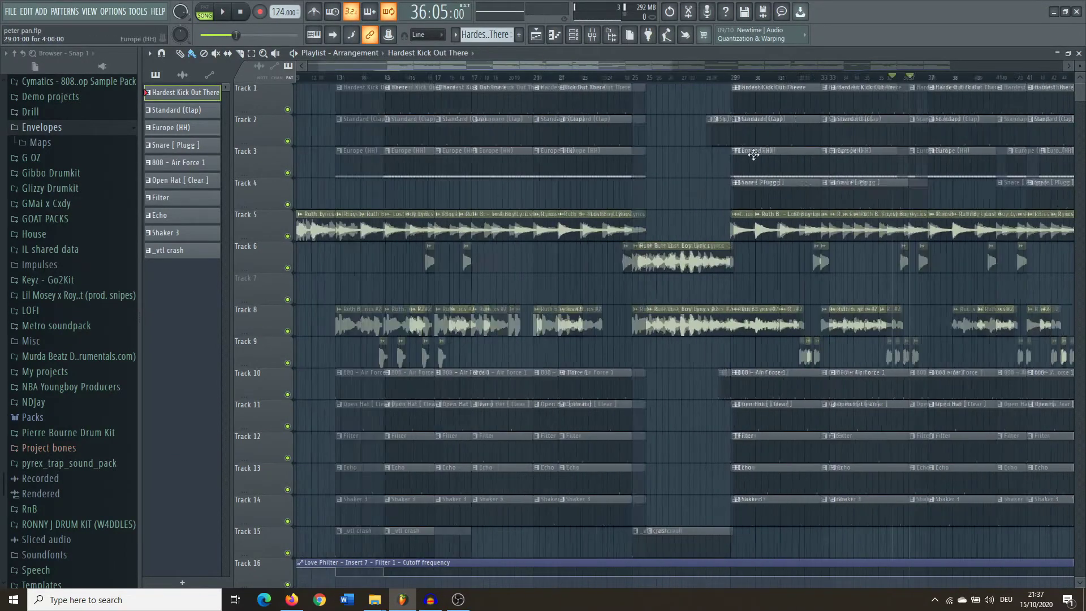
scroll(699, 107, up, 2)
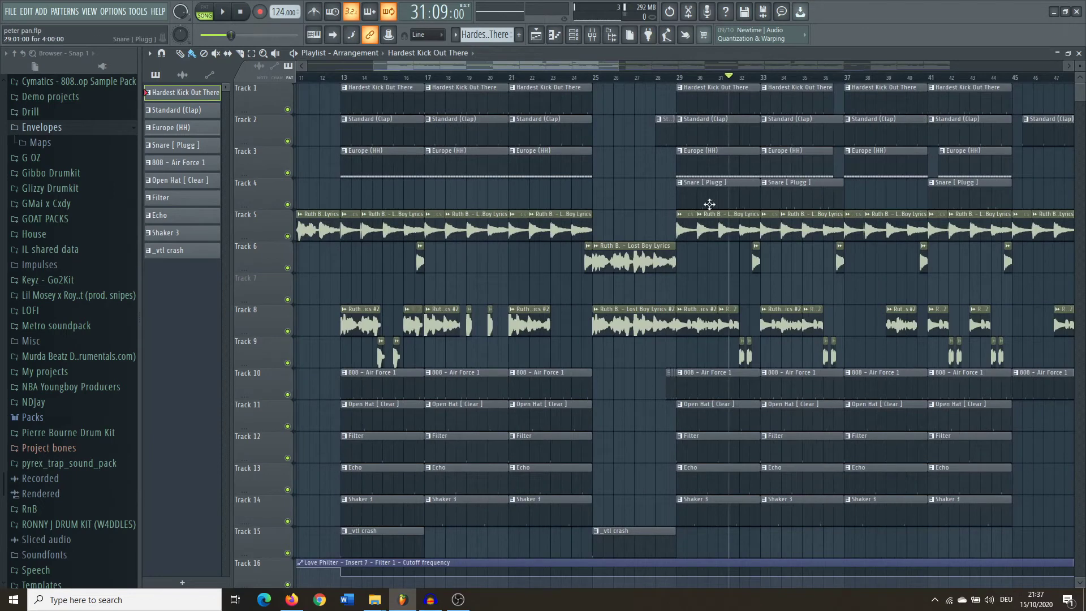
double_click(709, 204)
key(space)
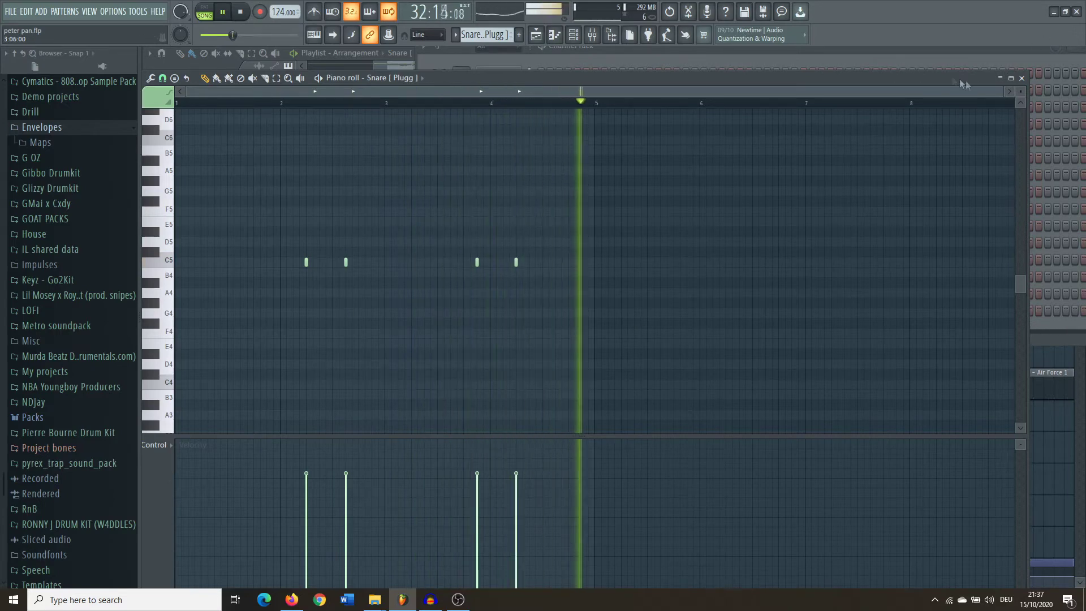
click(1021, 78)
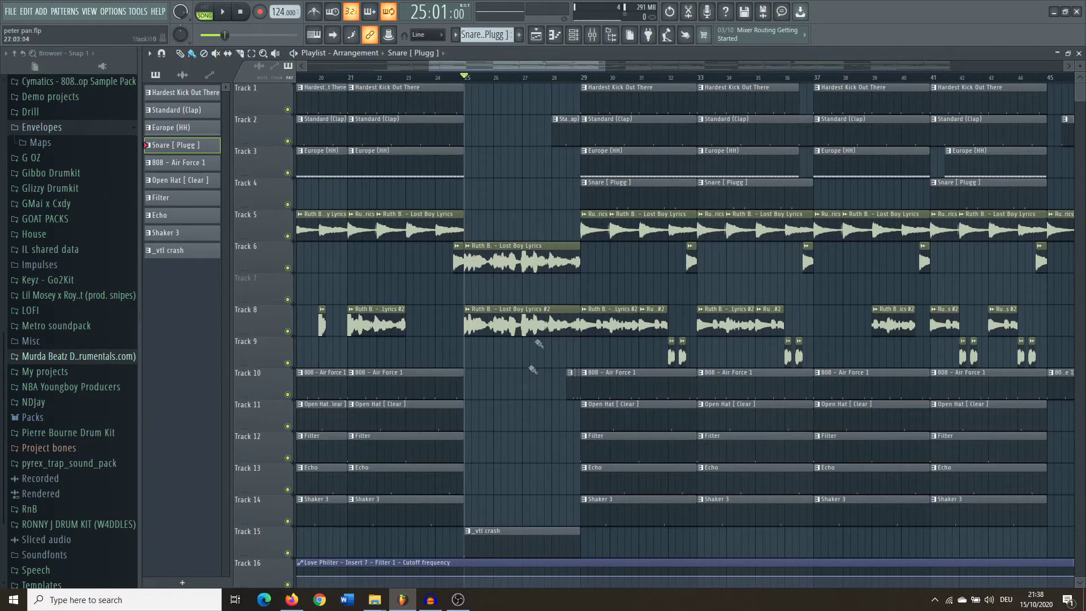
Examine the vocal break on Tracks 6 and 8 between bars 25 and 29, and play the arrangement from bar 23.
scroll(504, 286, up, 3)
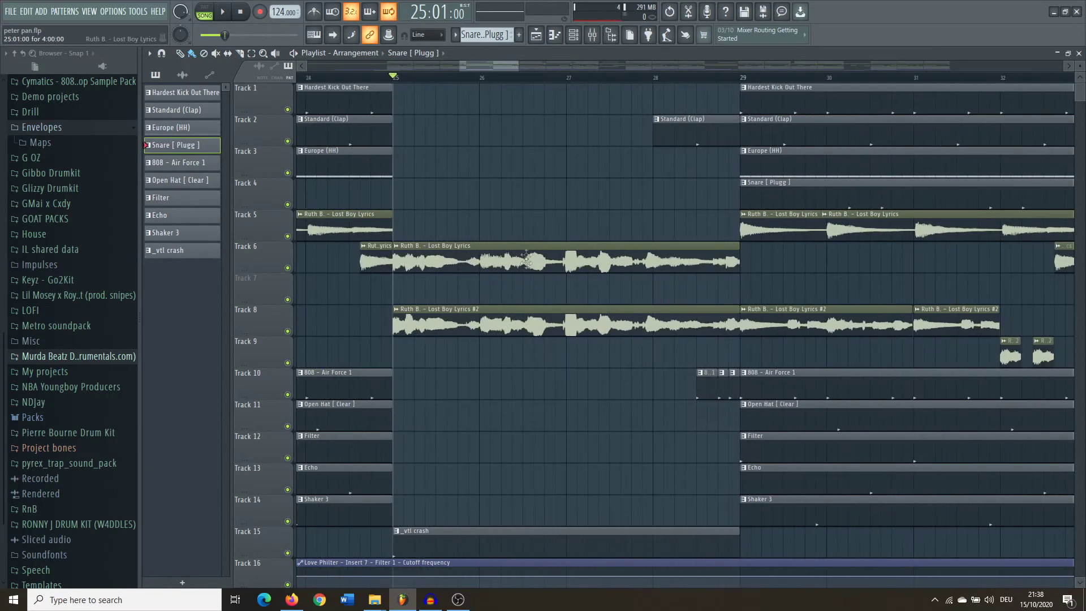
scroll(511, 321, down, 3)
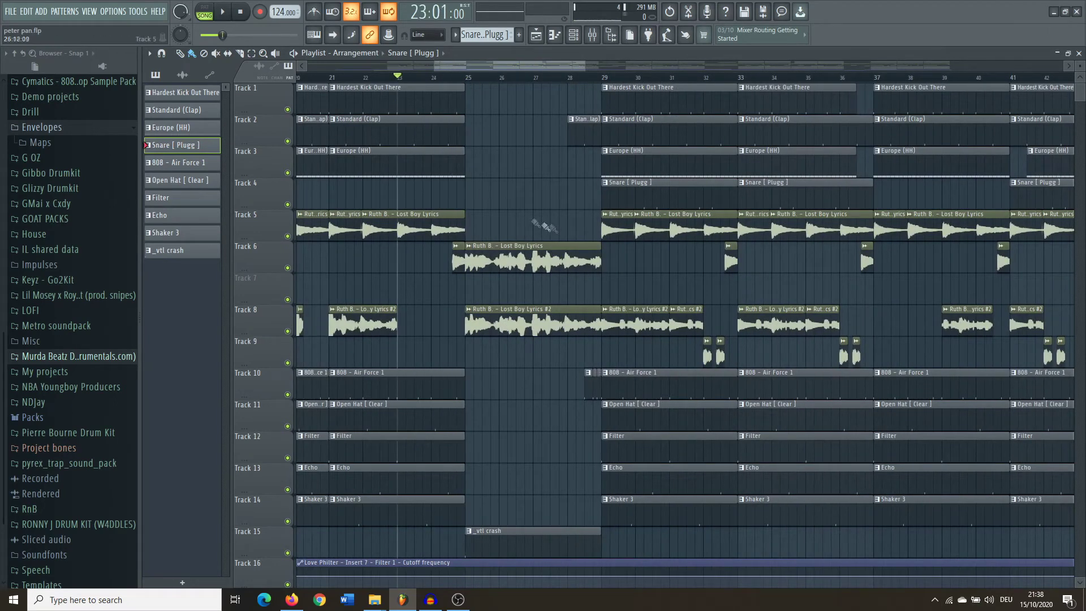
key(space)
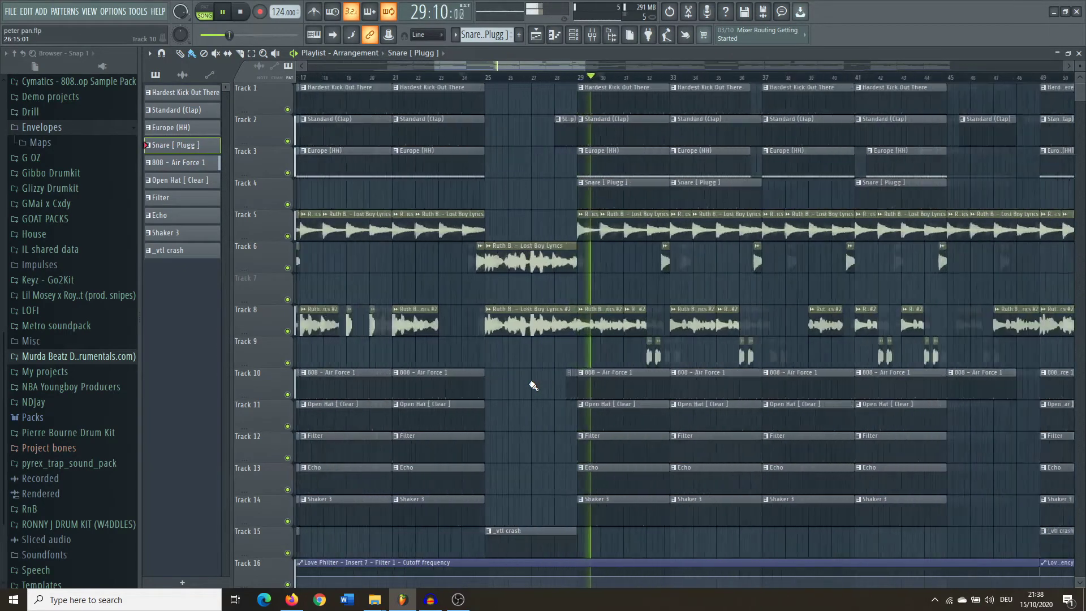
scroll(533, 386, down, 3)
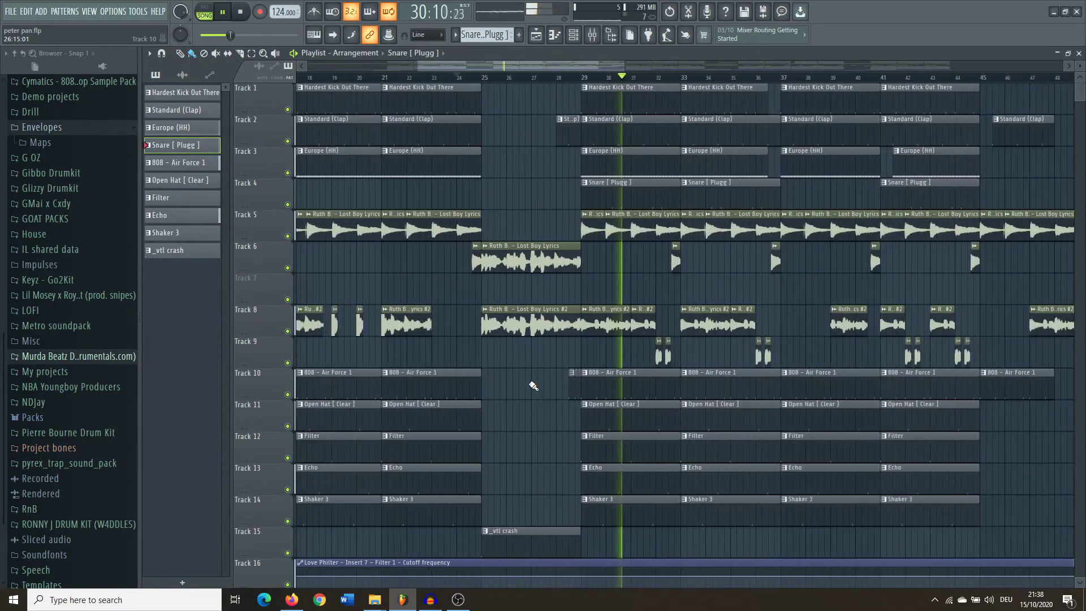
Stop playback and examine the vocals and drum patterns from bar 29 to bar 45, placing the playhead at bars 29 and 33.
key(space)
scroll(573, 373, down, 4)
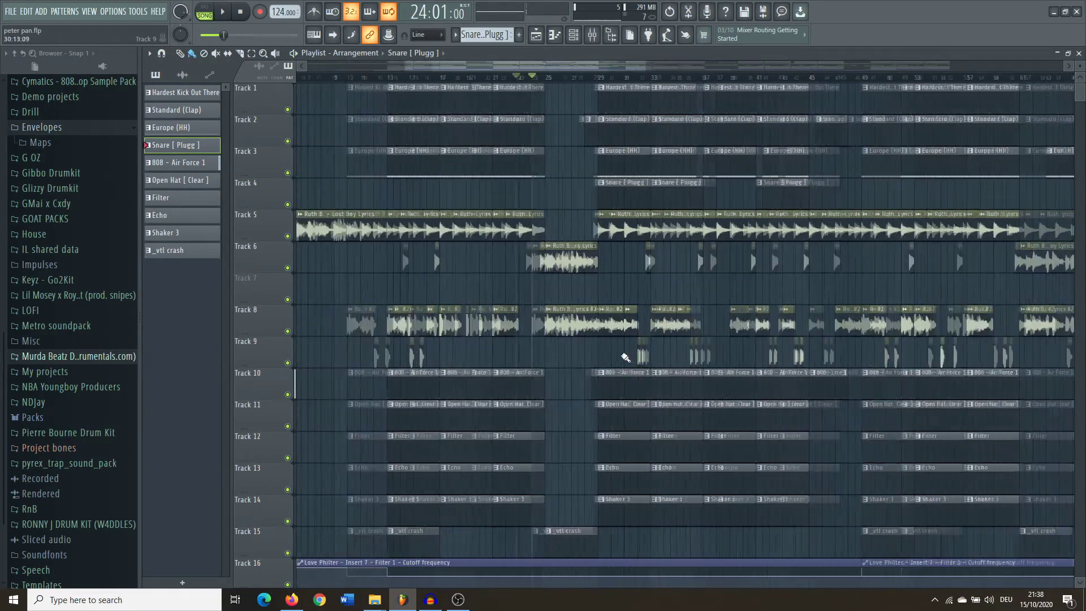
scroll(621, 353, up, 7)
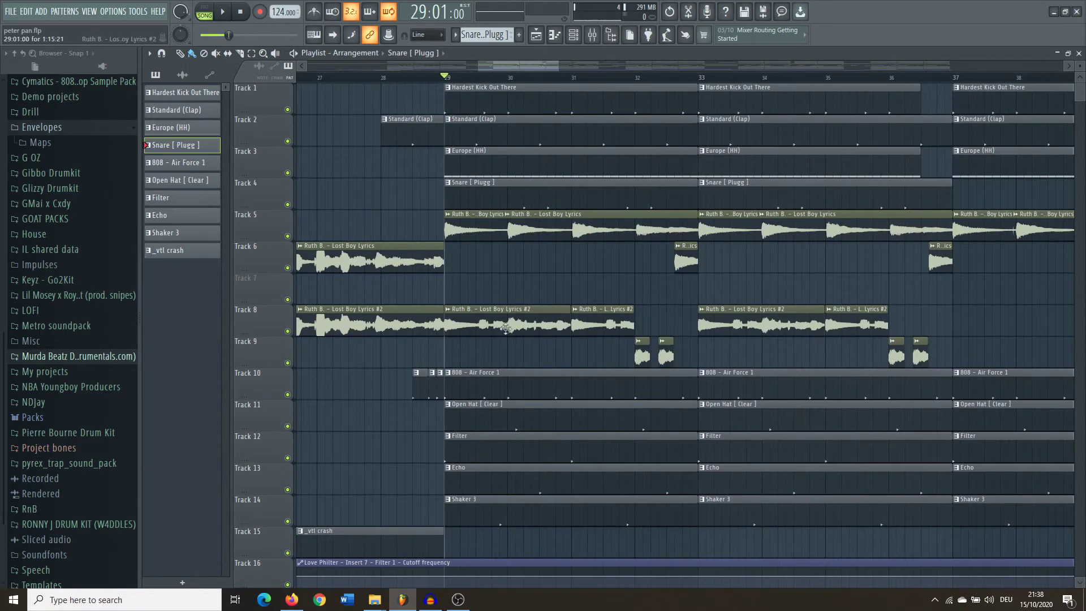
scroll(568, 325, down, 5)
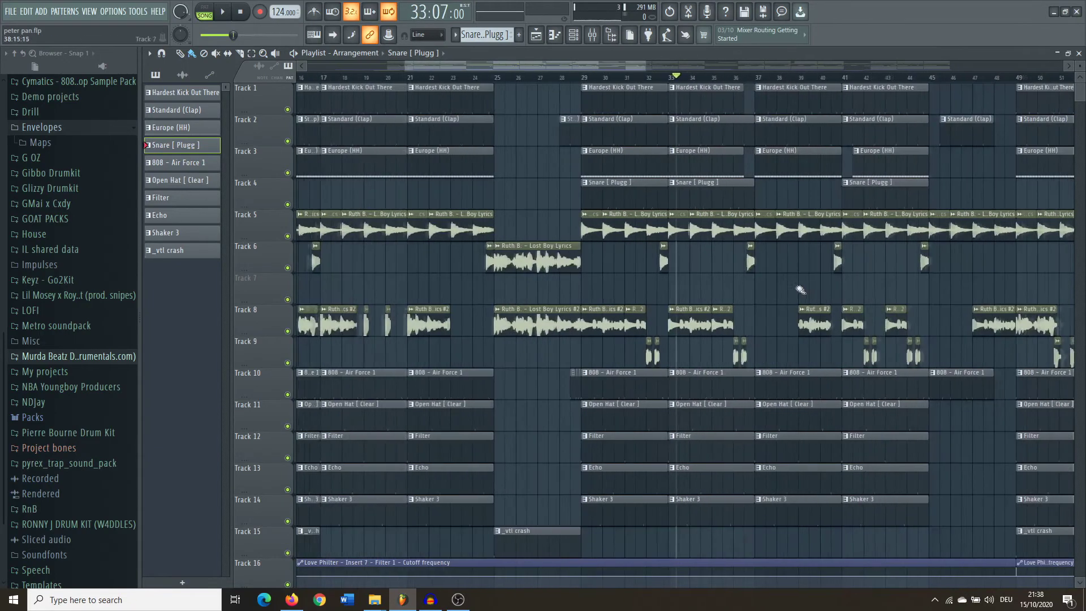
scroll(702, 108, up, 2)
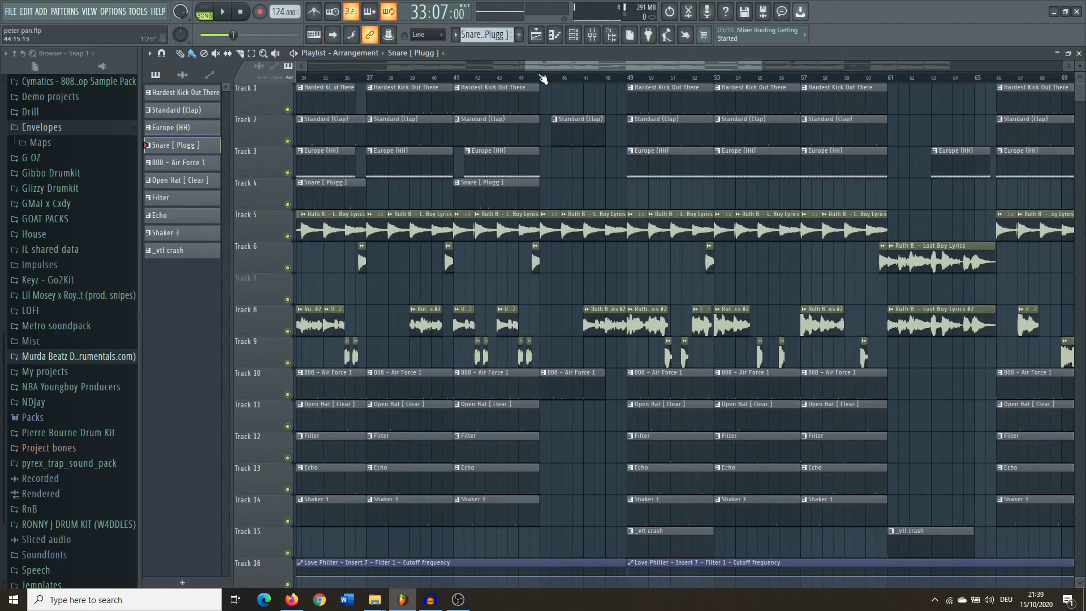
Move the playhead to bar 45 and examine the reduced section before the drop at bar 49.
click(540, 78)
scroll(543, 313, down, 6)
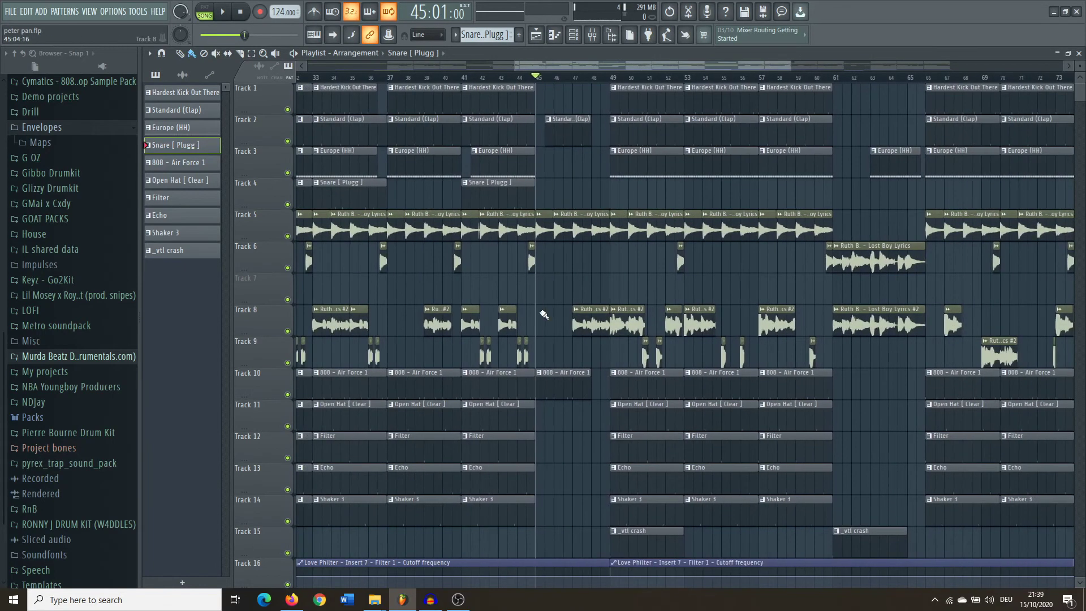
scroll(589, 351, up, 5)
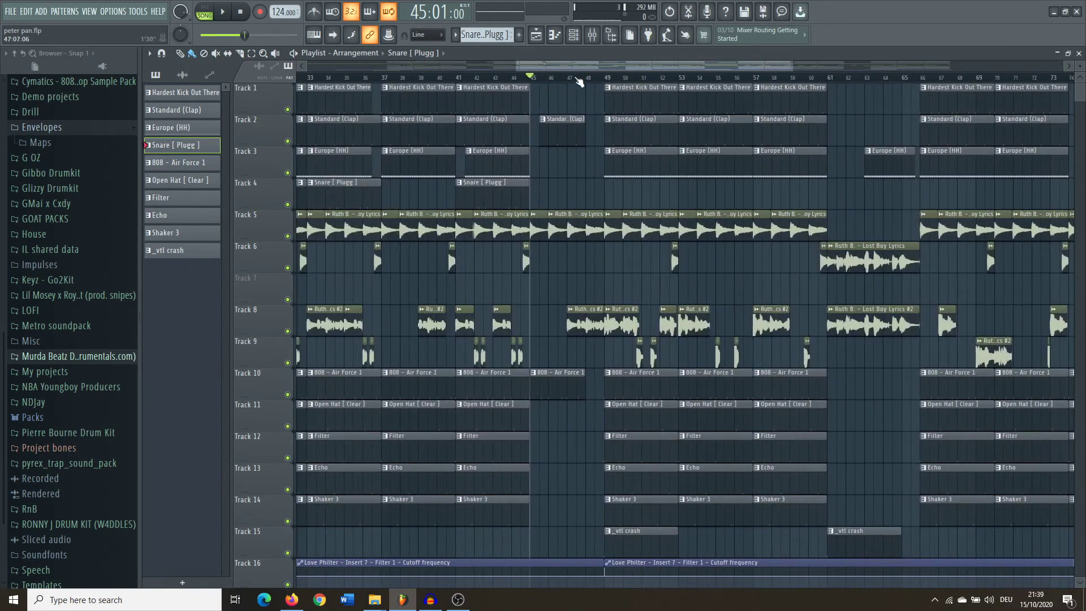
Move the playhead to bar 61, play the second vocal break into the drop at bar 66, and stop playback.
scroll(665, 74, up, 1)
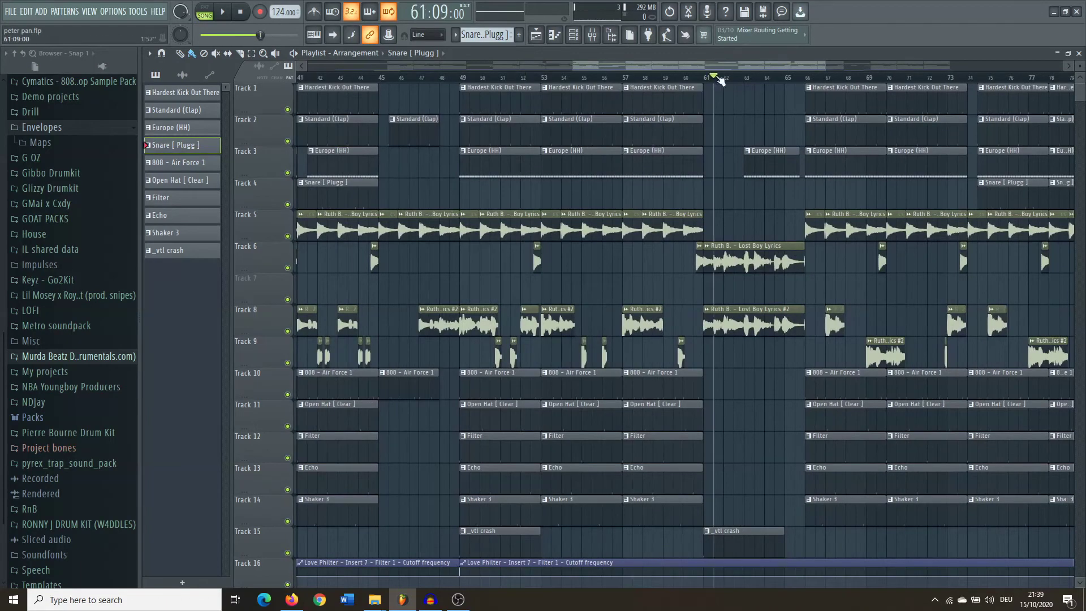
scroll(909, 296, down, 5)
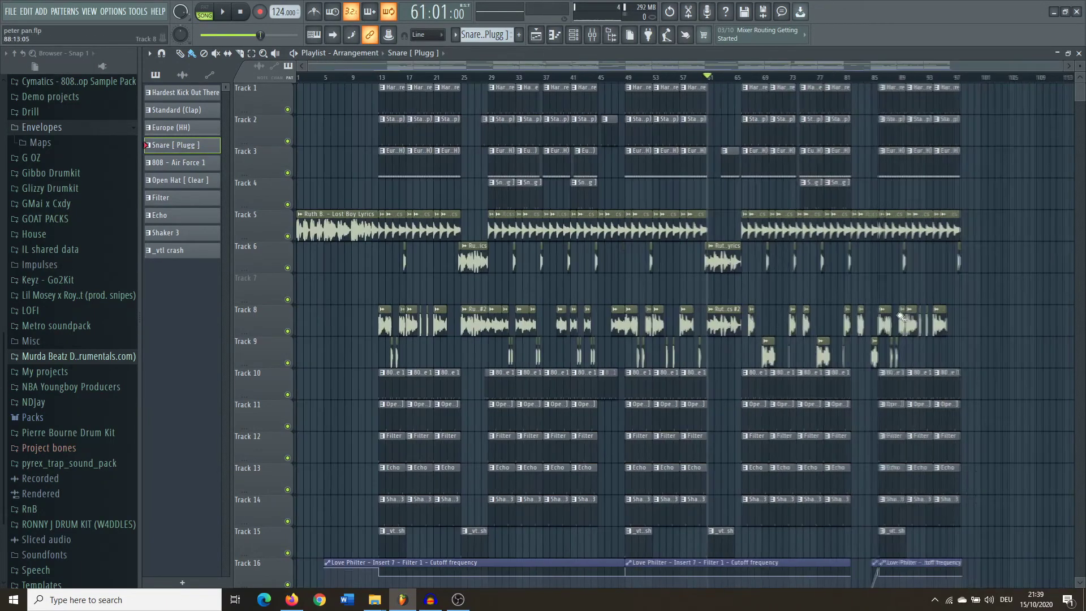
scroll(780, 272, up, 5)
key(space)
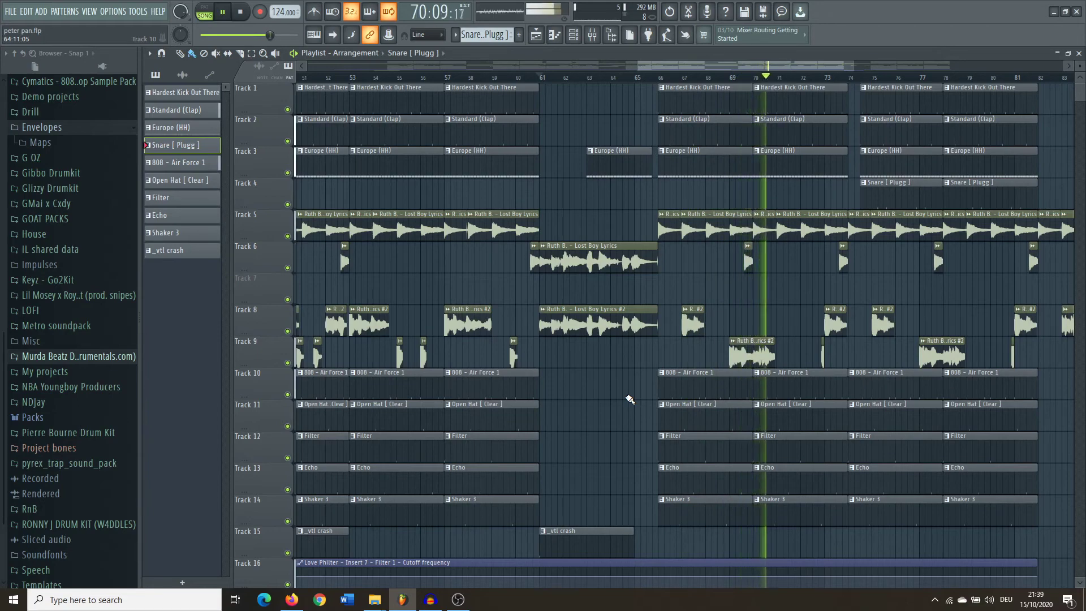
key(space)
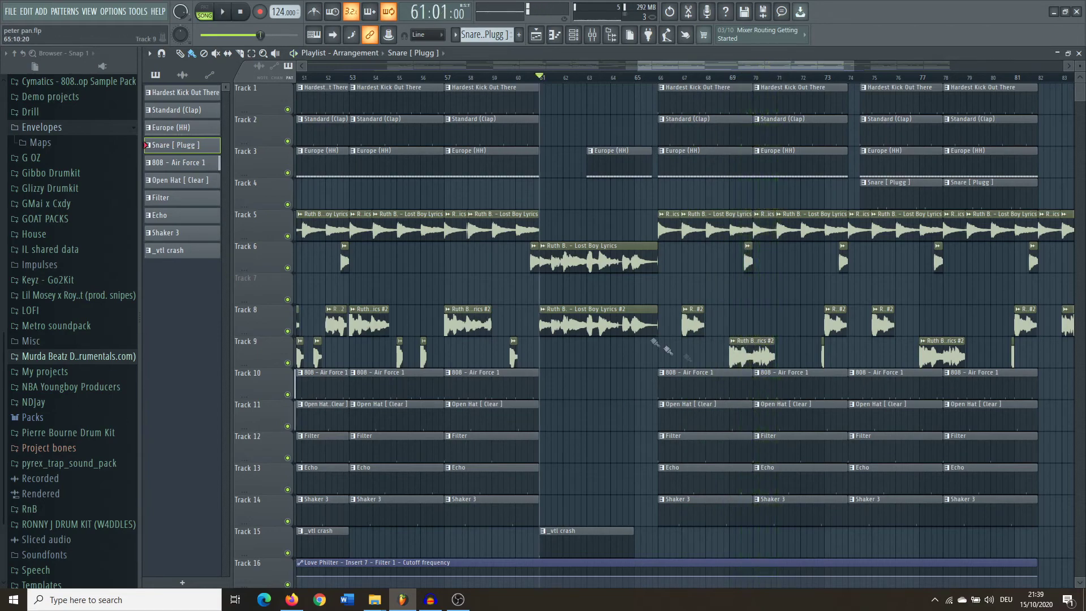
Examine the arrangement from bar 66 onward and move the playhead to bar 82, where the drums drop out.
scroll(745, 336, down, 5)
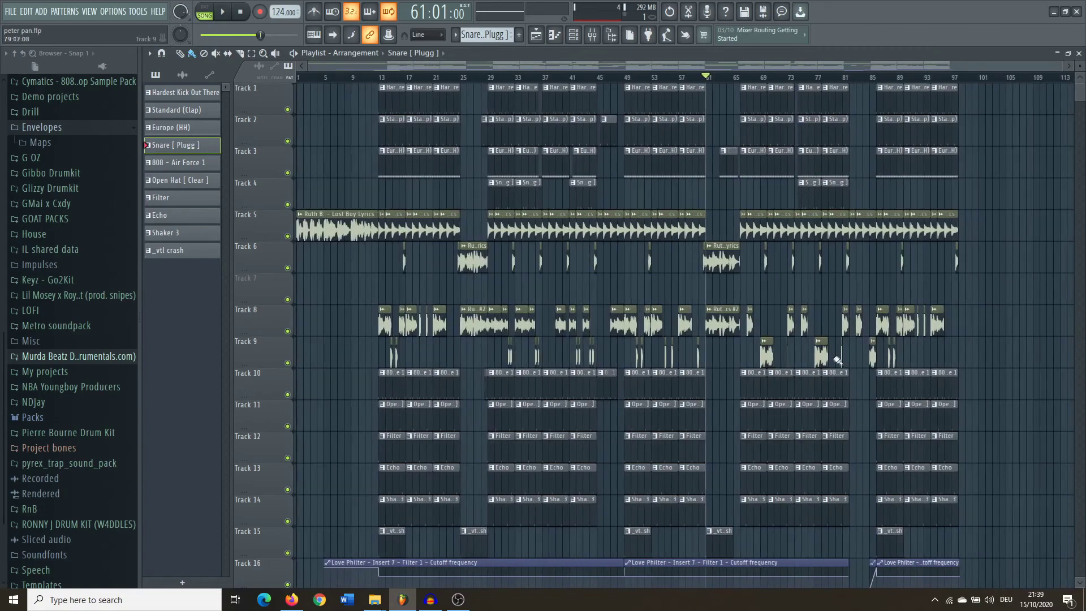
scroll(950, 367, up, 4)
scroll(636, 408, down, 3)
scroll(571, 409, up, 3)
scroll(540, 362, down, 1)
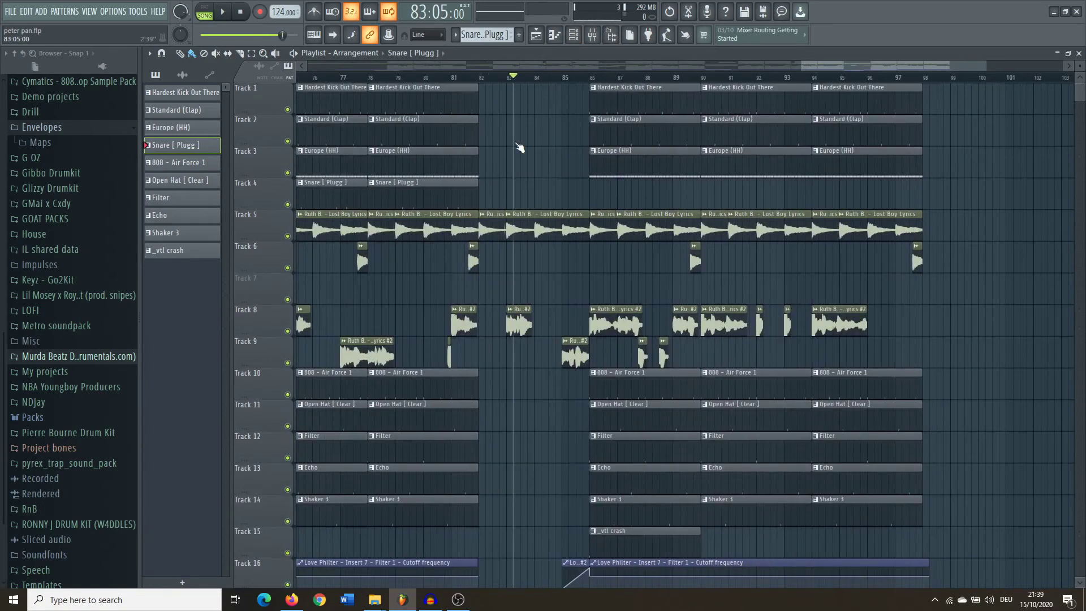
scroll(947, 376, down, 3)
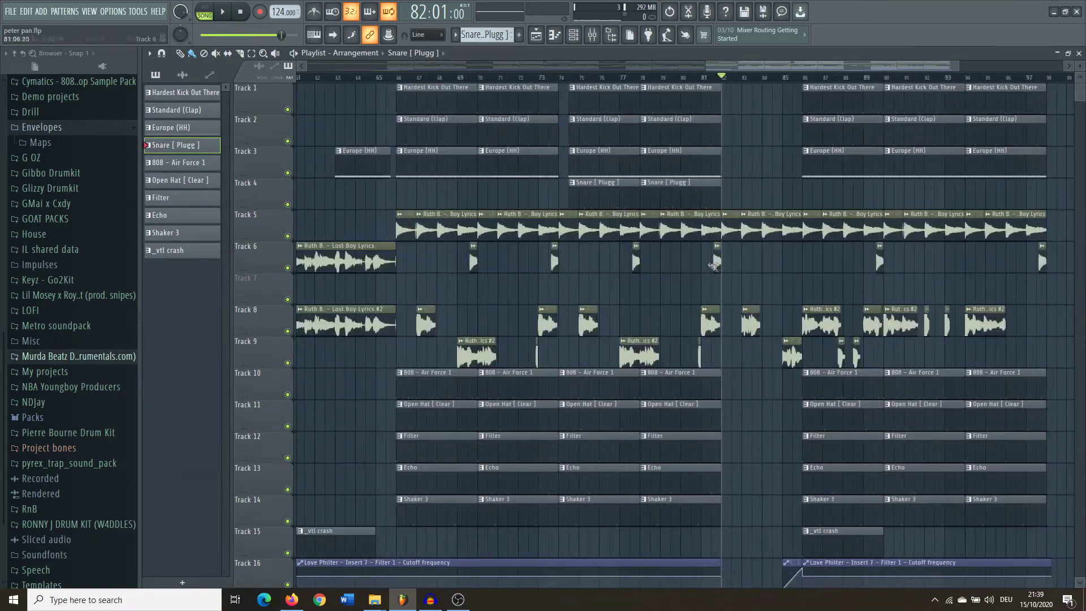
Examine the Love Philter cutoff frequency automation on Tracks 16 and 17 between bars 82 and 86, and play from bar 82.
scroll(802, 288, down, 1)
scroll(802, 288, up, 6)
scroll(713, 385, down, 2)
scroll(712, 385, up, 1)
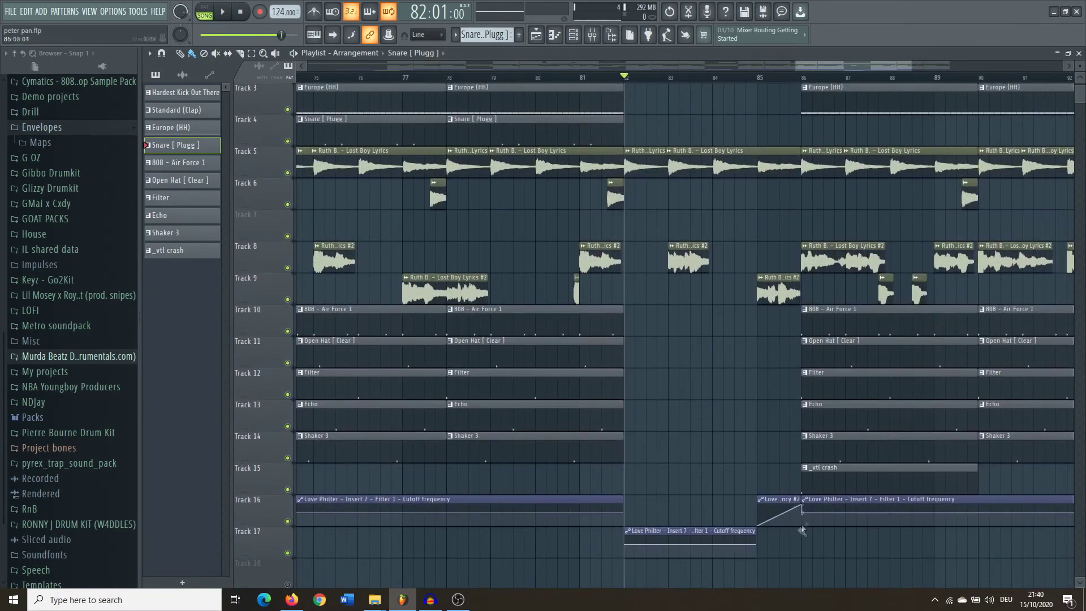
scroll(809, 521, down, 4)
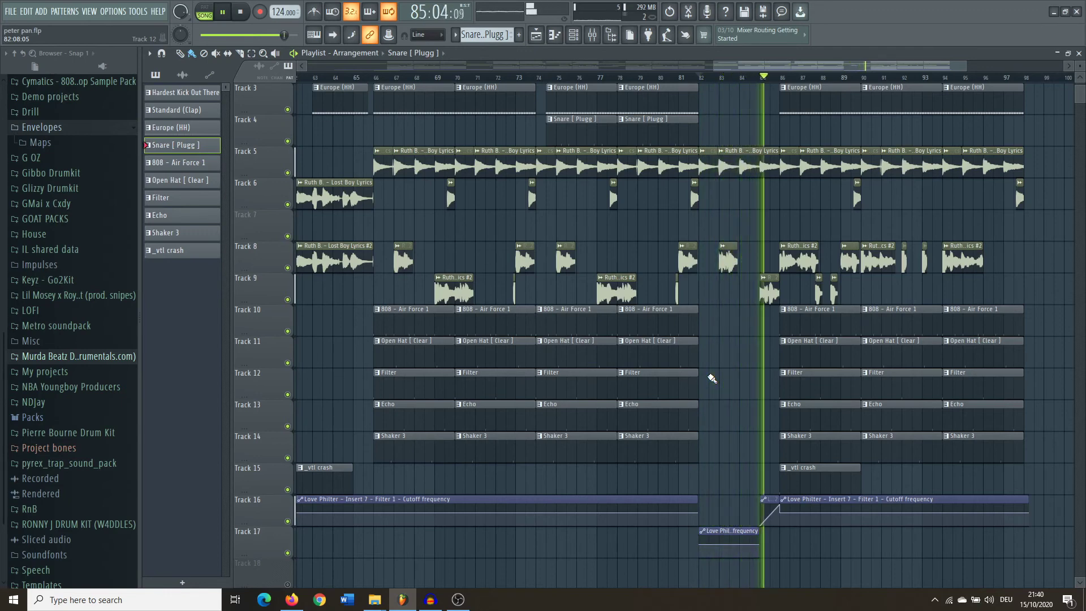
Examine the final drop from bar 86 during playback, stop it and return the playhead to bar 1.
scroll(782, 395, down, 4)
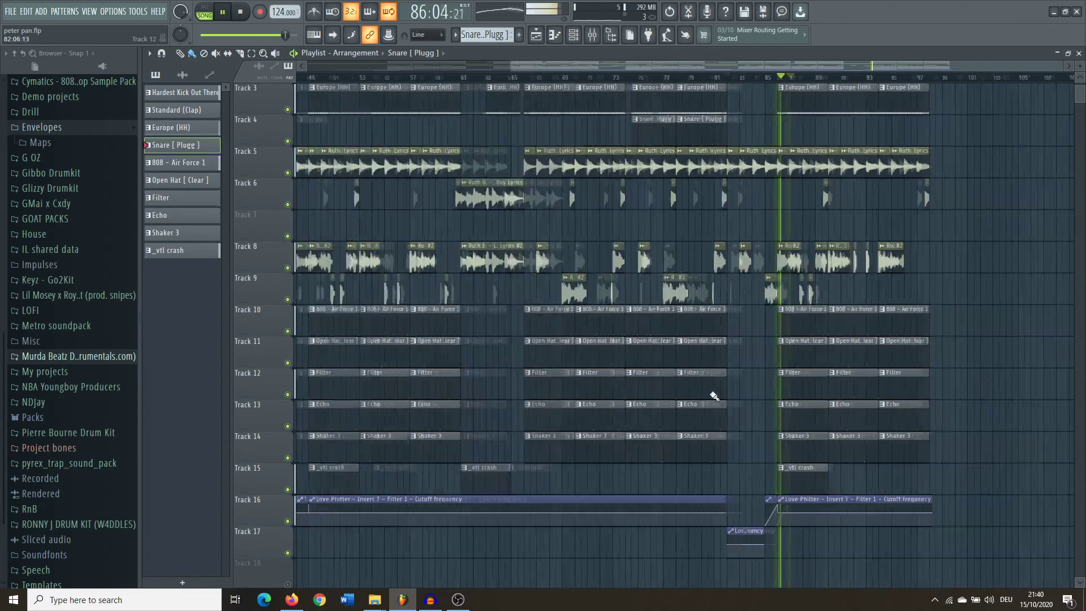
scroll(993, 443, down, 3)
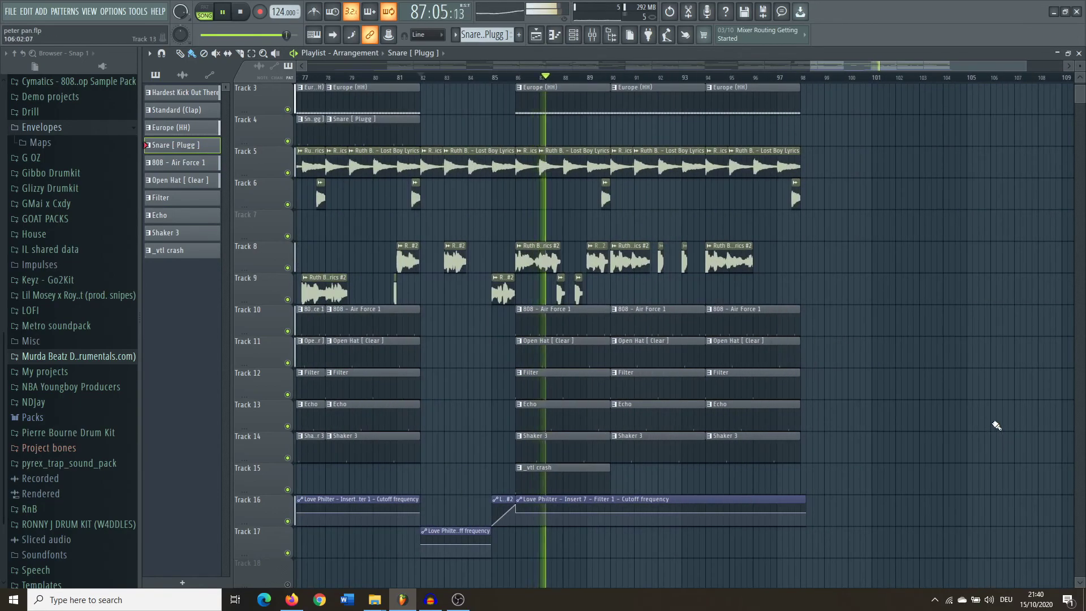
key(space)
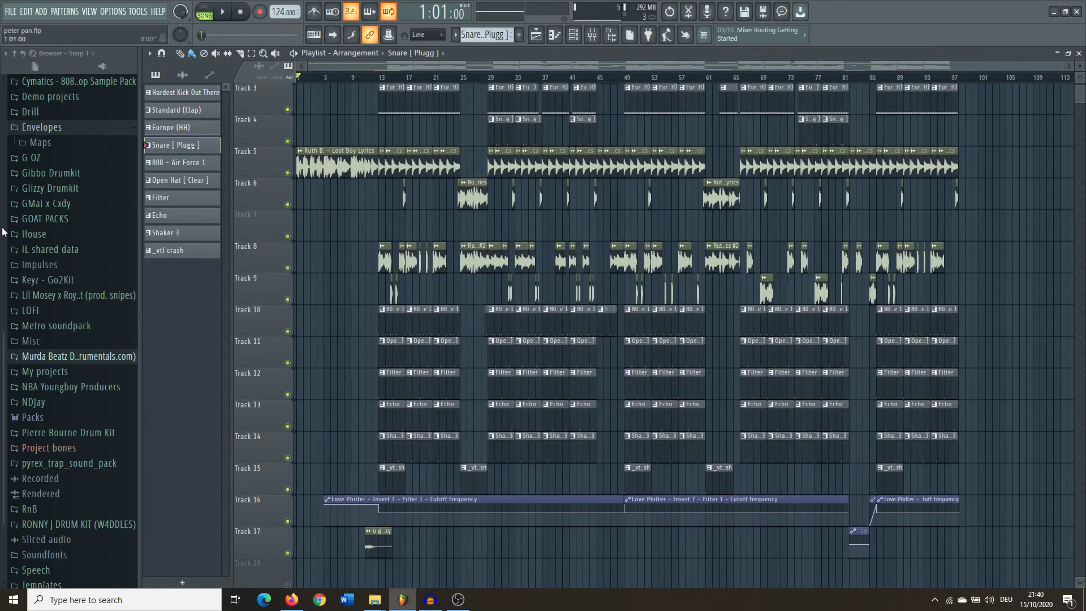